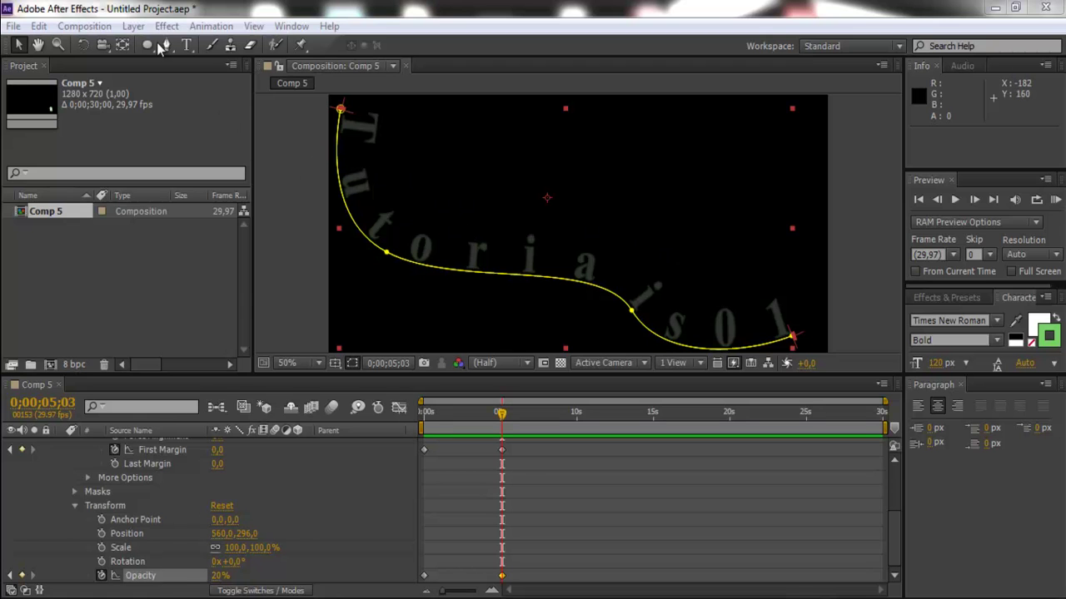
Step: Create a new composition, Comp 6, with the HDV/HDTV 720 preset (1280×720, 30 seconds)
click(83, 26)
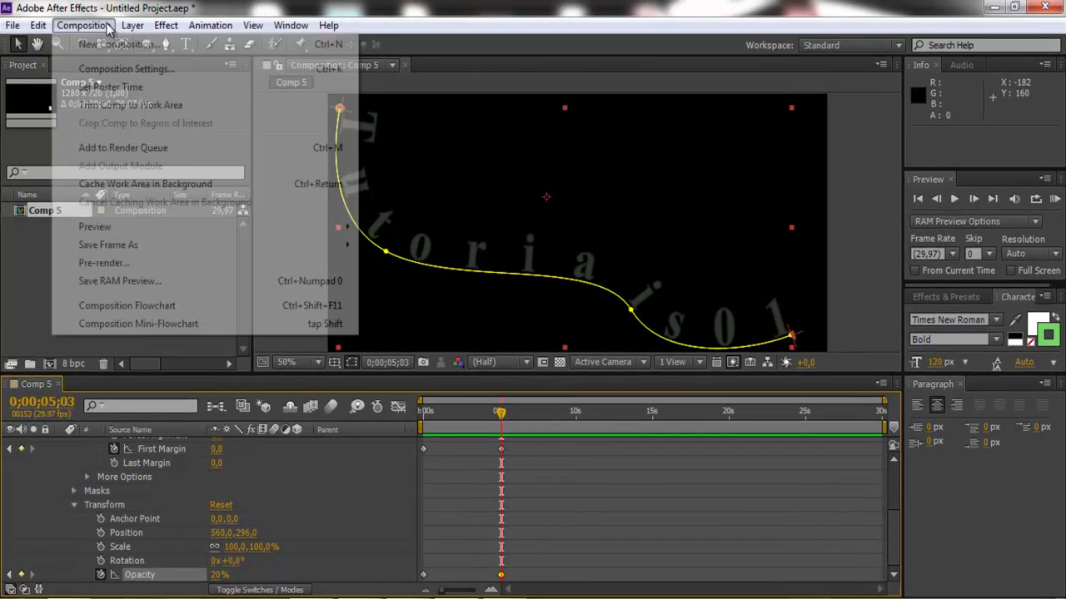
click(112, 42)
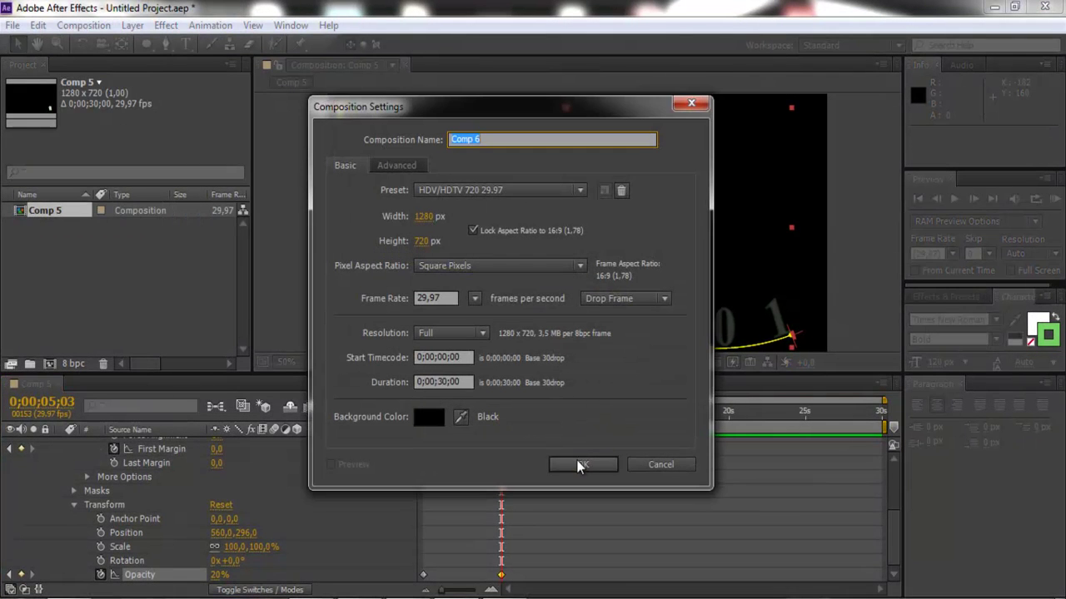
click(580, 464)
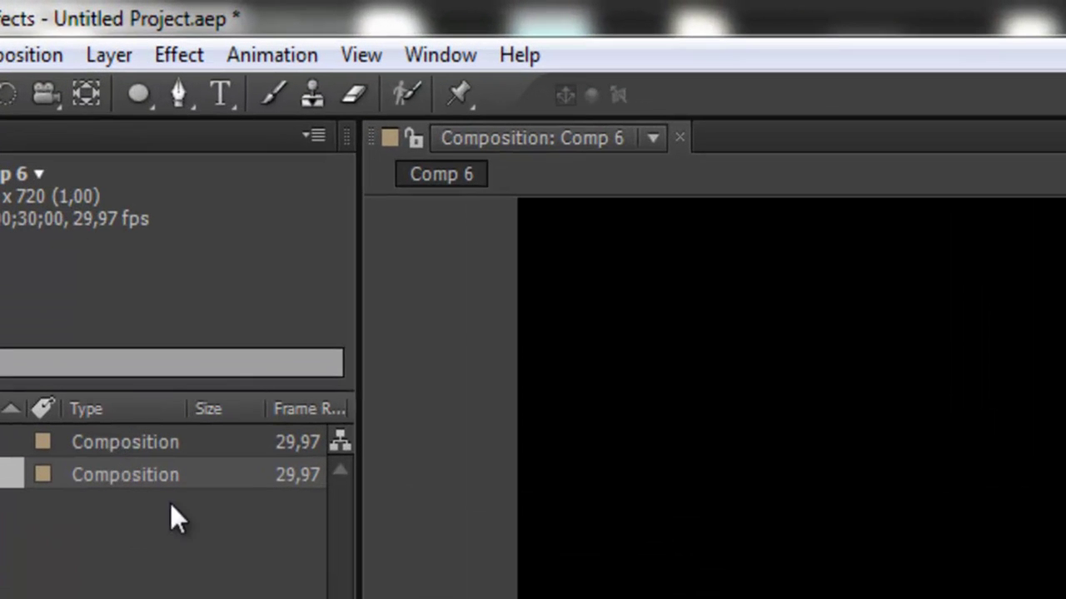
Step: Check Comp 5 in the viewer, then reopen the empty Comp 6
click(131, 211)
double_click(107, 452)
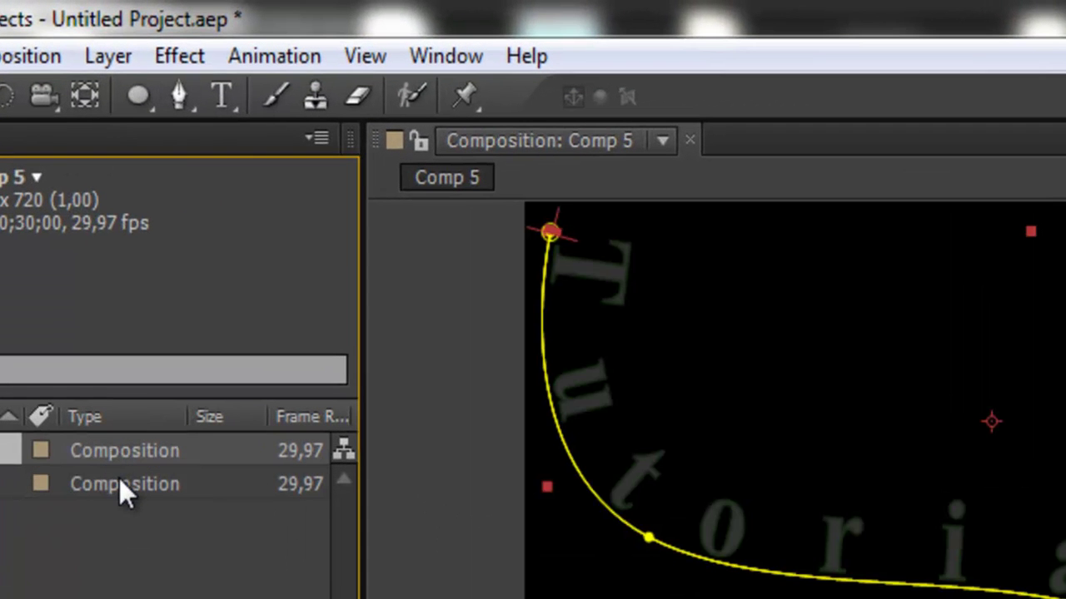
double_click(21, 484)
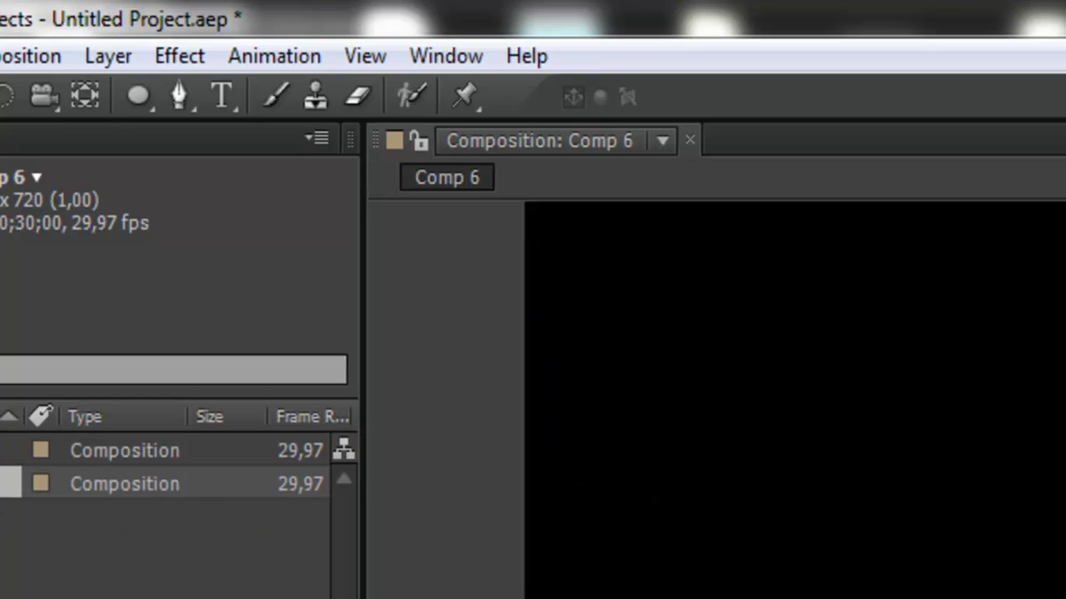
Step: Add a full-frame 1280×720 red solid layer, Red Solid 1, to Comp 6
click(125, 57)
mouse_move(215, 84)
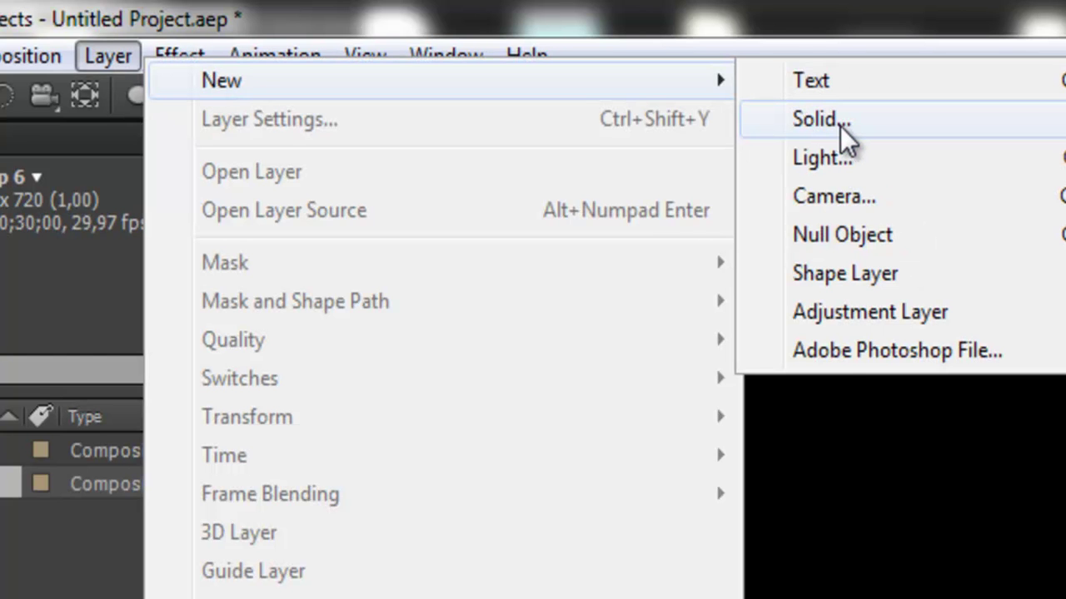
click(848, 141)
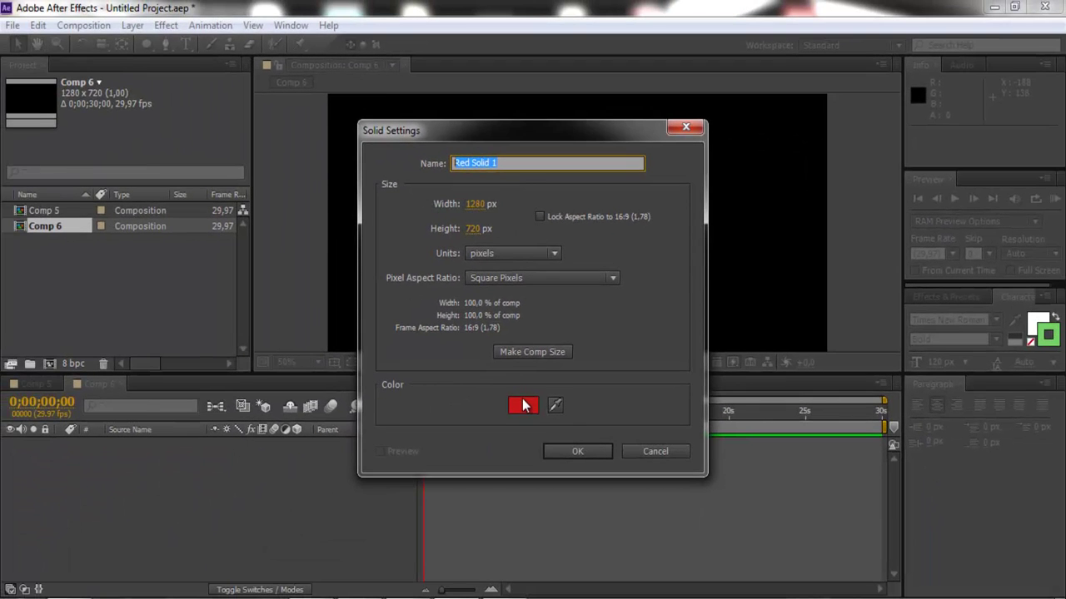
click(582, 453)
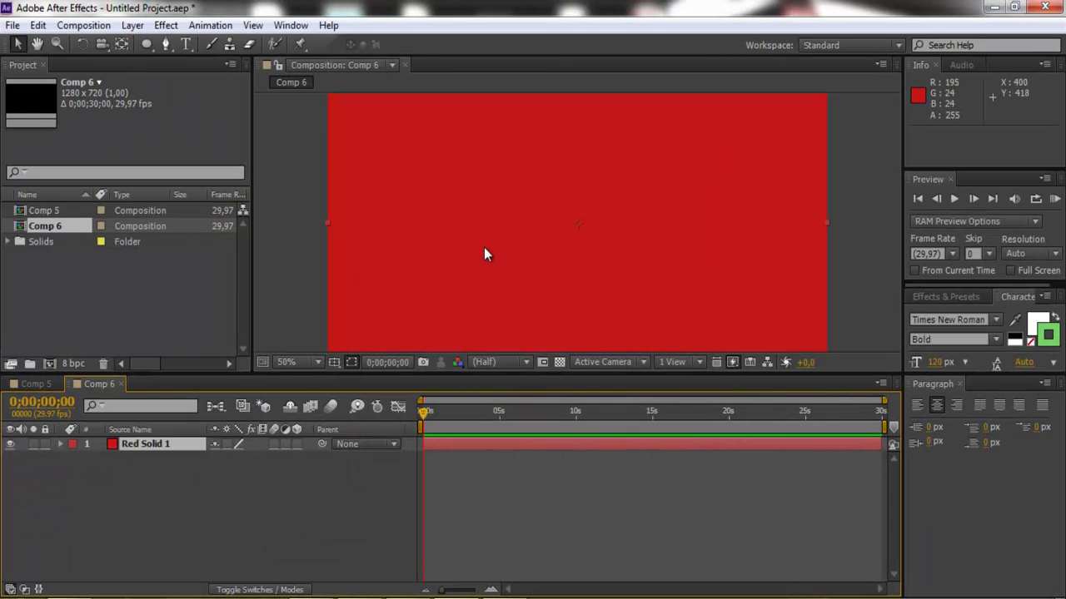
click(7, 243)
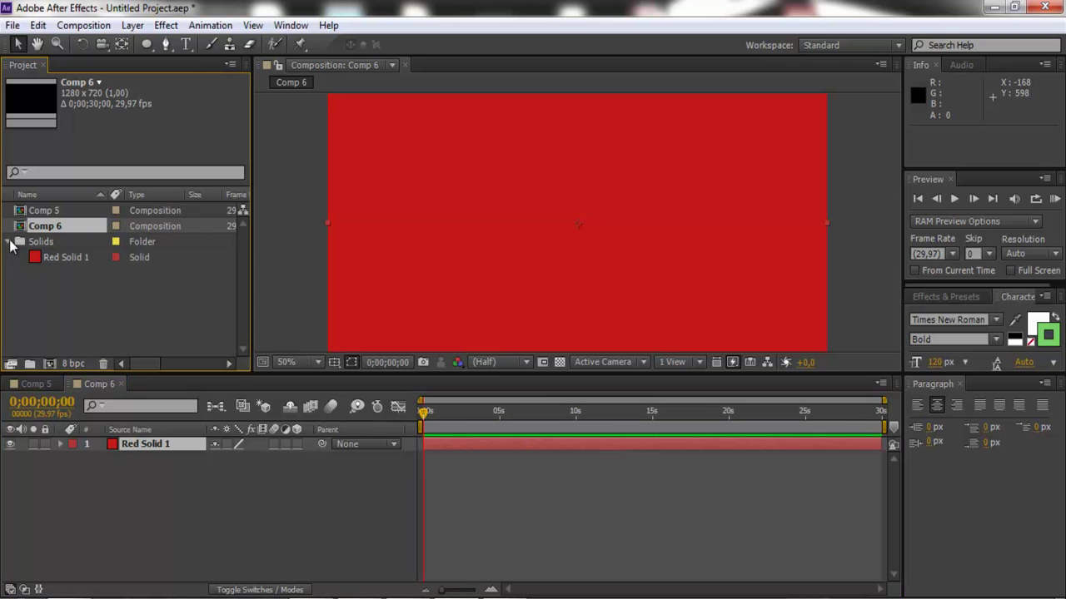
click(7, 241)
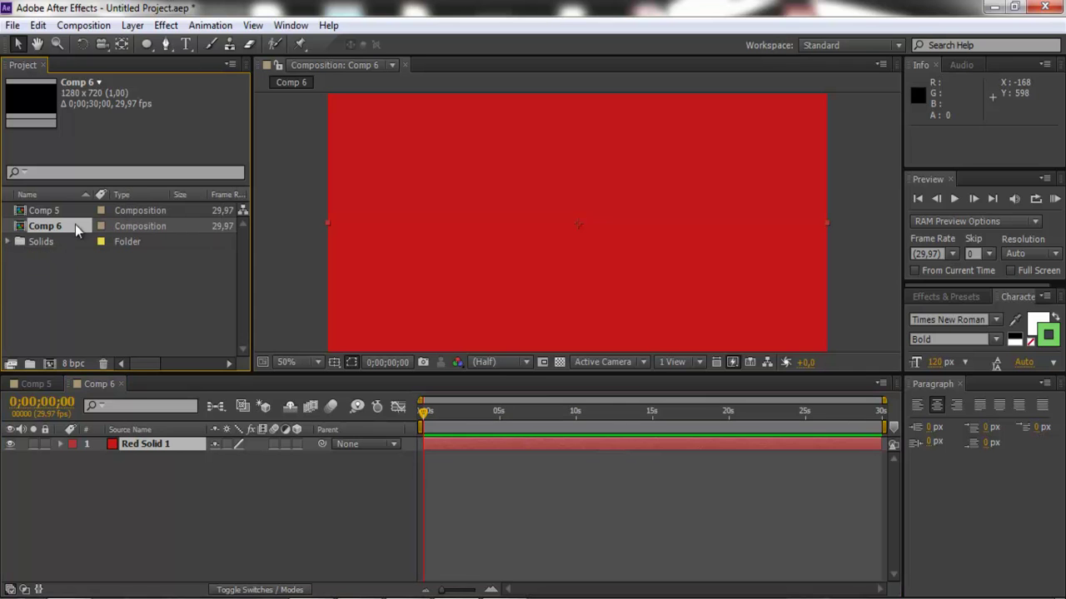
click(58, 444)
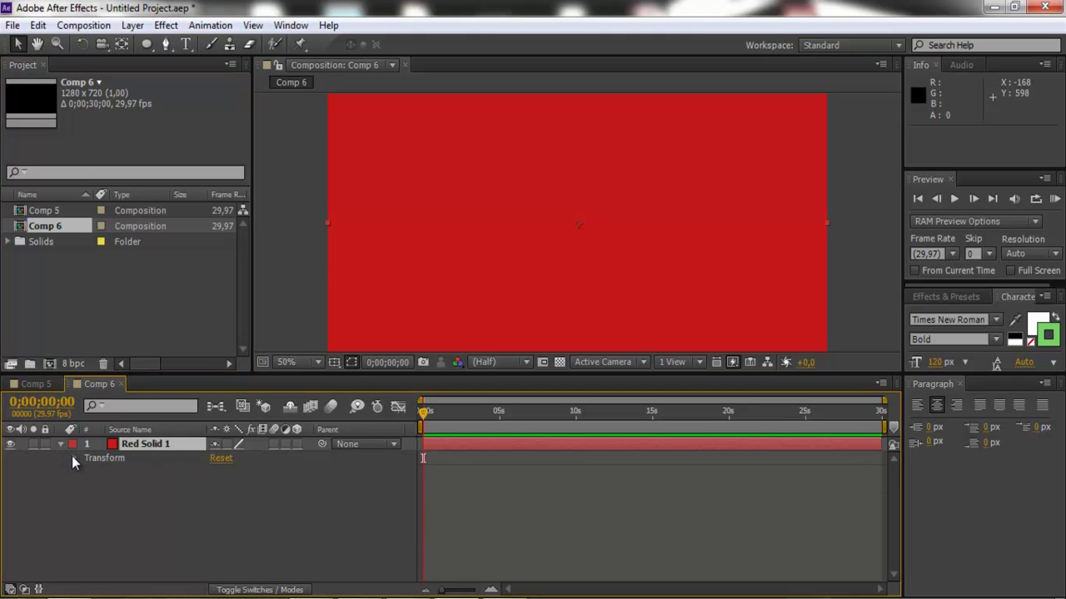
click(73, 458)
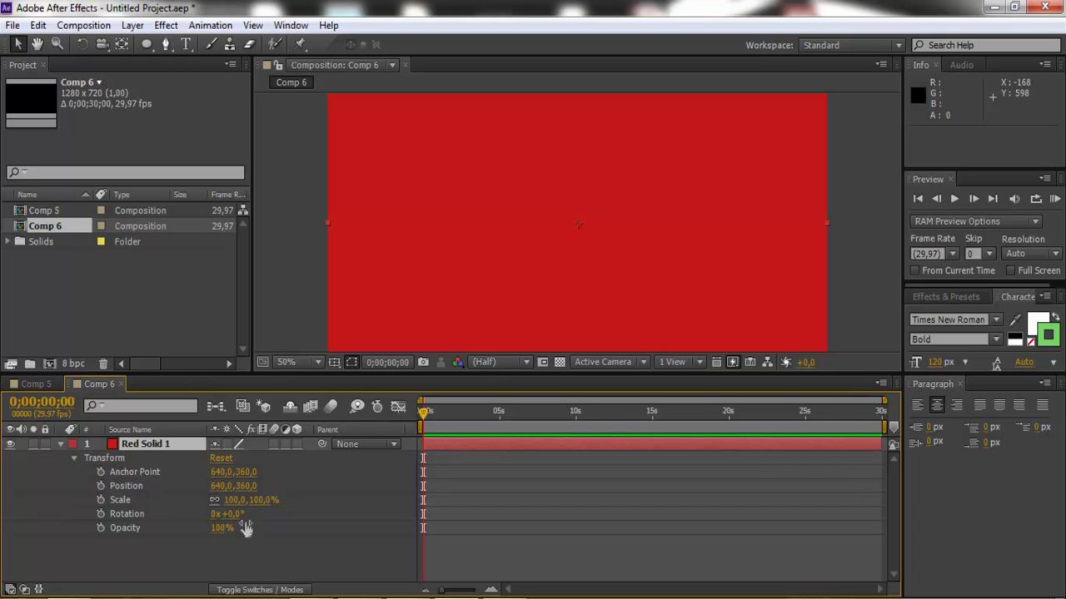
drag(223, 528, 188, 525)
click(219, 528)
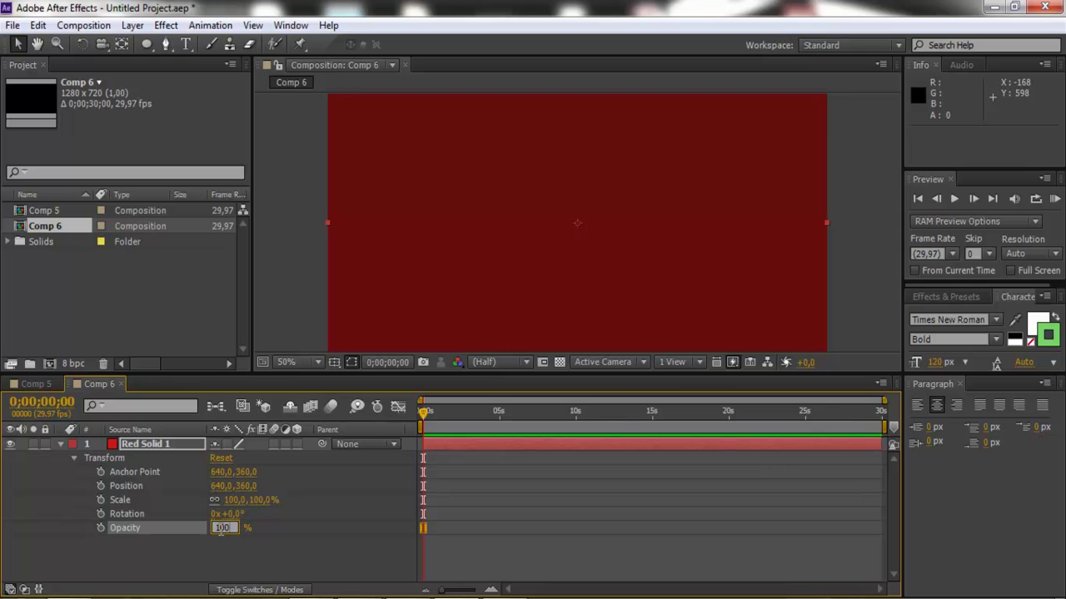
key(Return)
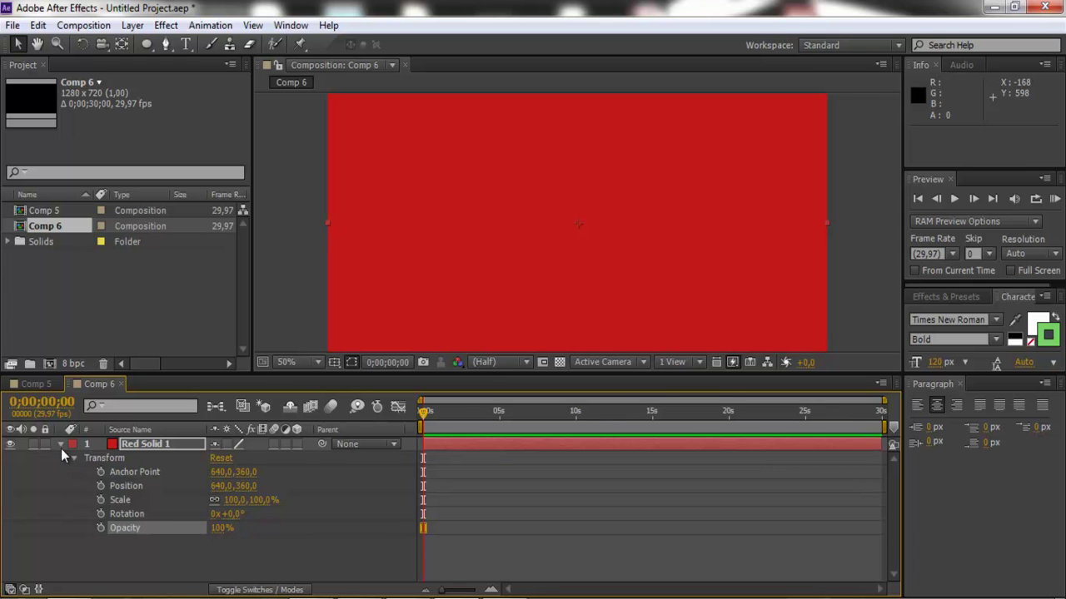
click(60, 449)
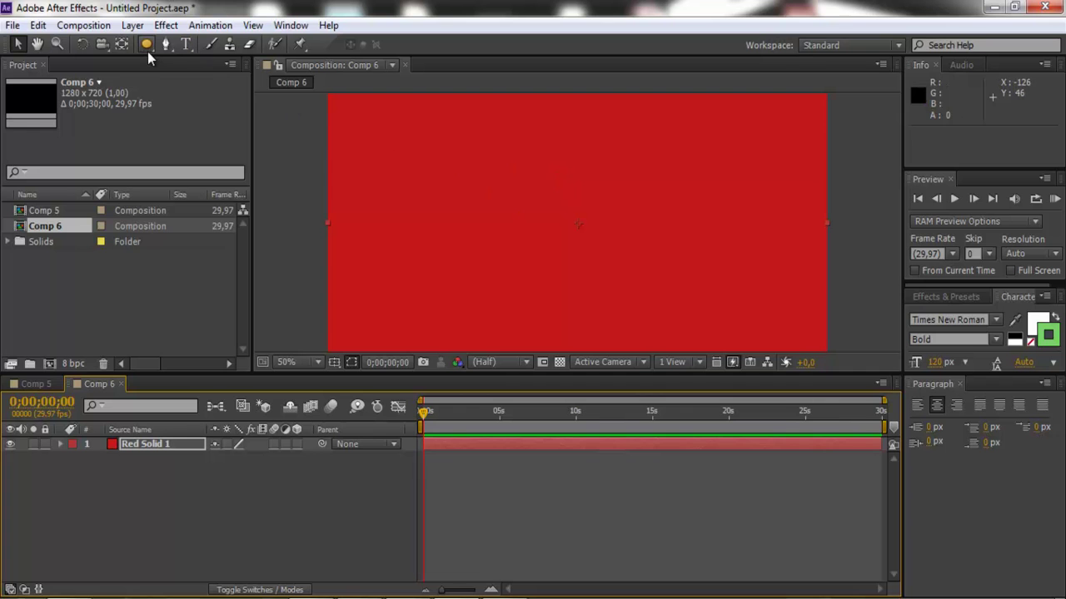
Step: Mask the red solid into a circle, move it to 474,290, and draw a small eye mask inside
drag(147, 52, 179, 77)
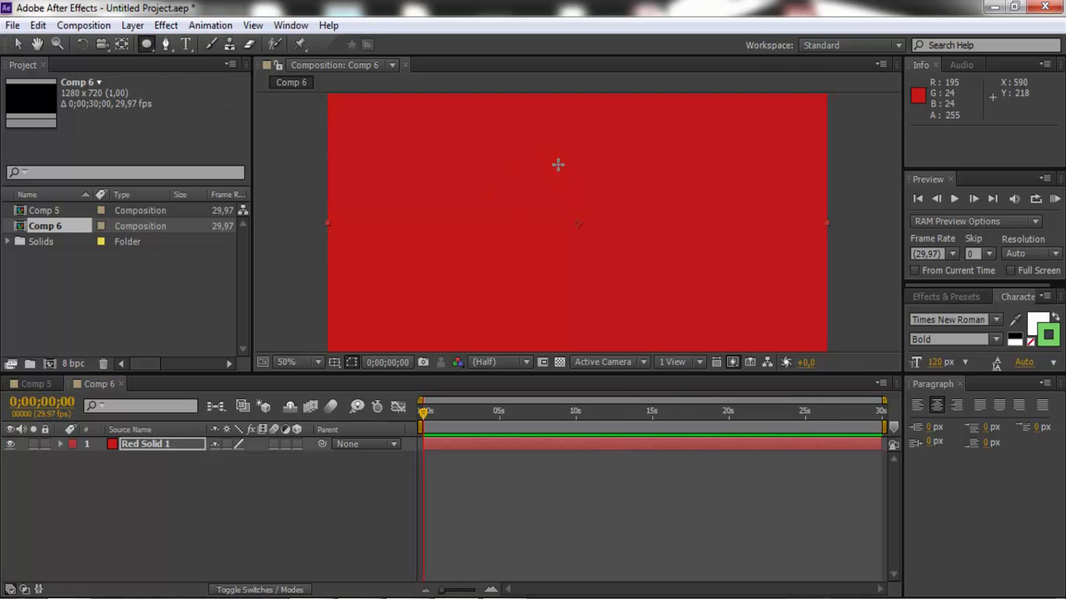
mouse_move(579, 148)
mouse_down()
mouse_move(712, 249)
mouse_move(693, 265)
mouse_up()
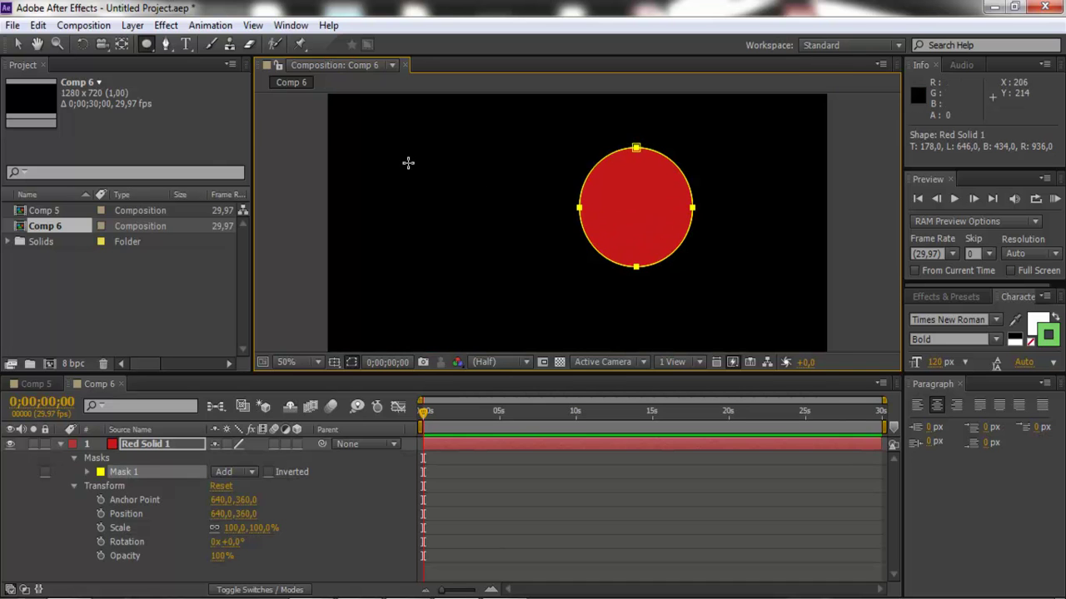
click(18, 44)
mouse_move(582, 163)
mouse_down()
mouse_move(623, 200)
mouse_move(638, 180)
mouse_move(399, 189)
mouse_move(560, 196)
mouse_move(562, 173)
mouse_up()
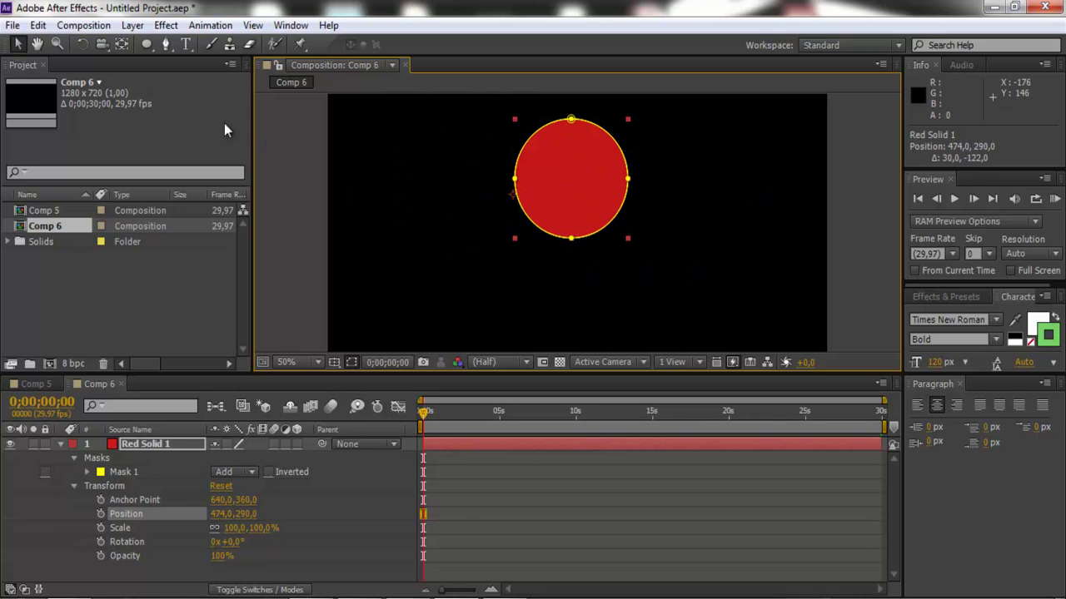
click(146, 45)
drag(531, 144, 560, 175)
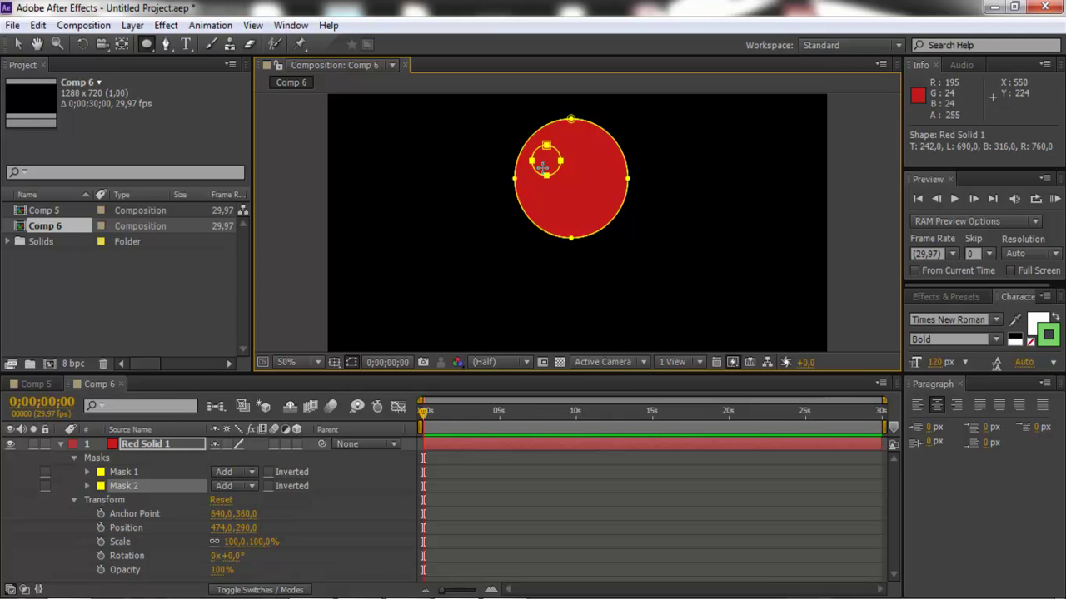
Step: Draw Mask 3, a small ellipse on the right side of the red face as the second eye
click(14, 44)
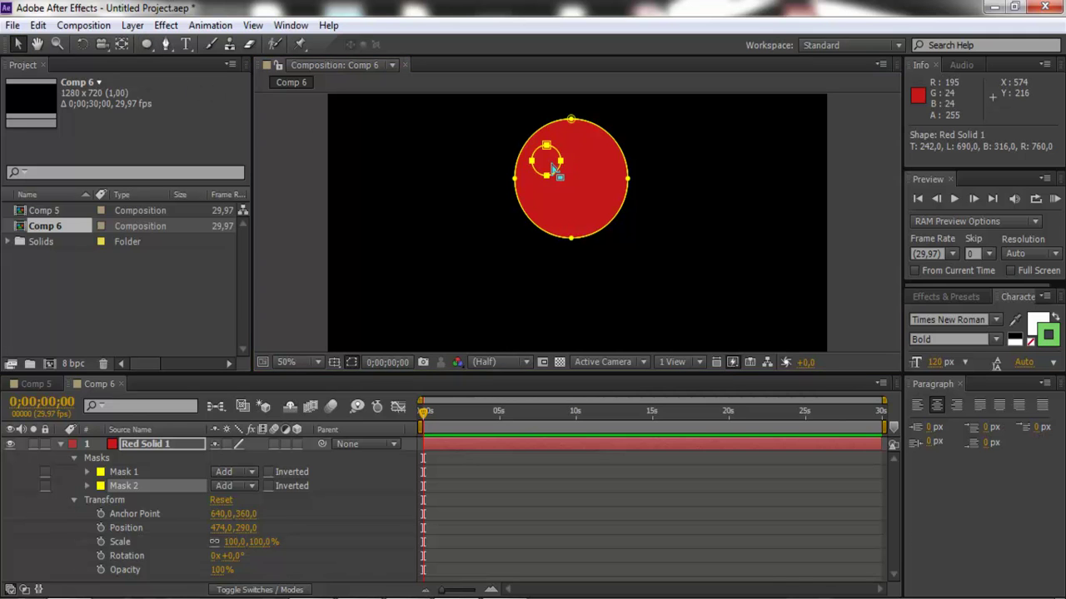
click(552, 167)
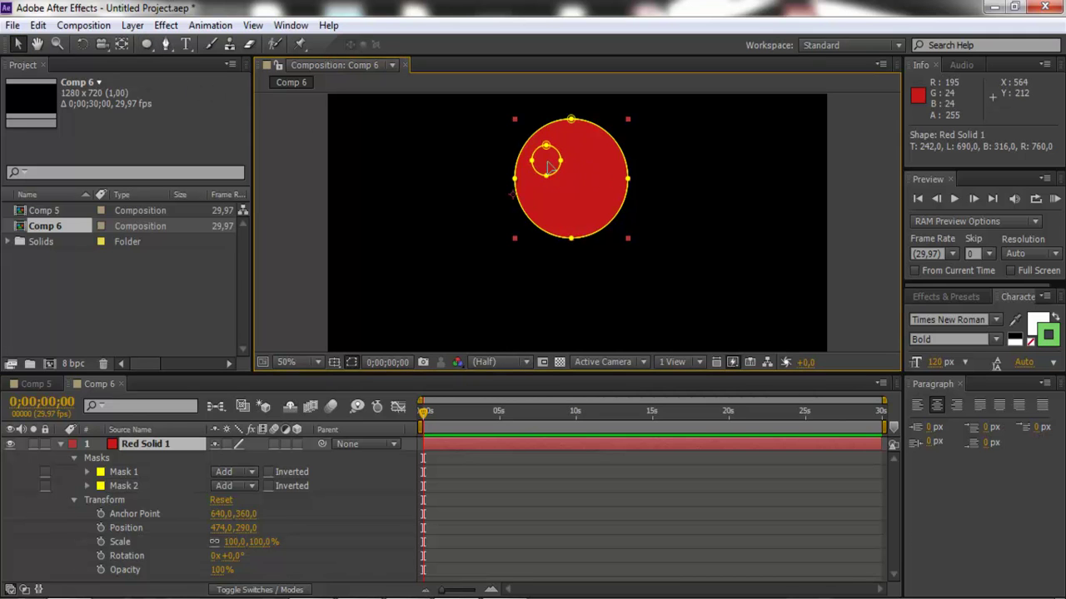
click(483, 171)
click(526, 168)
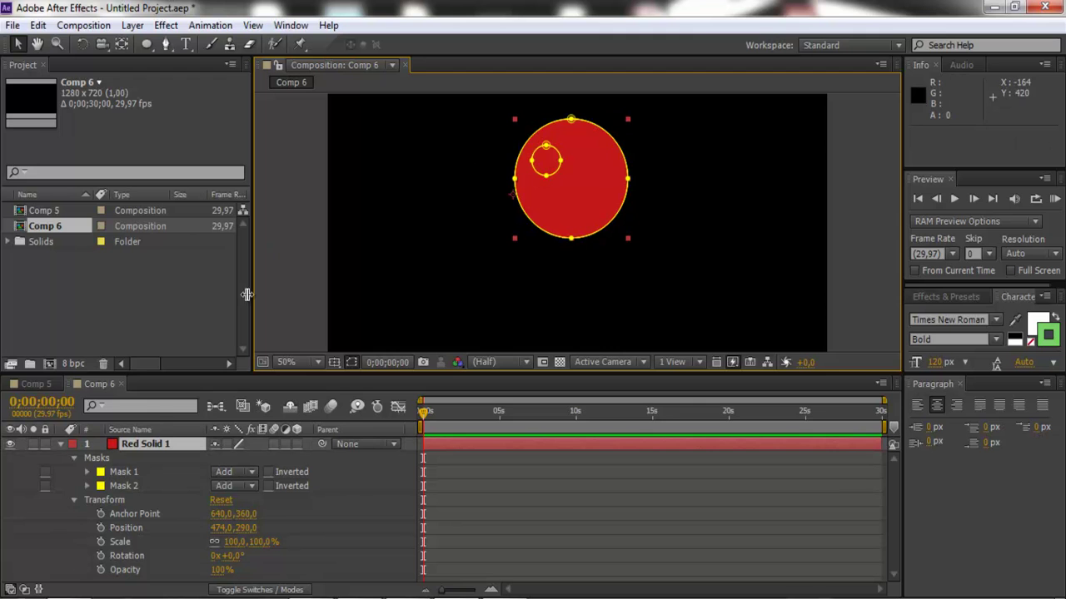
click(147, 44)
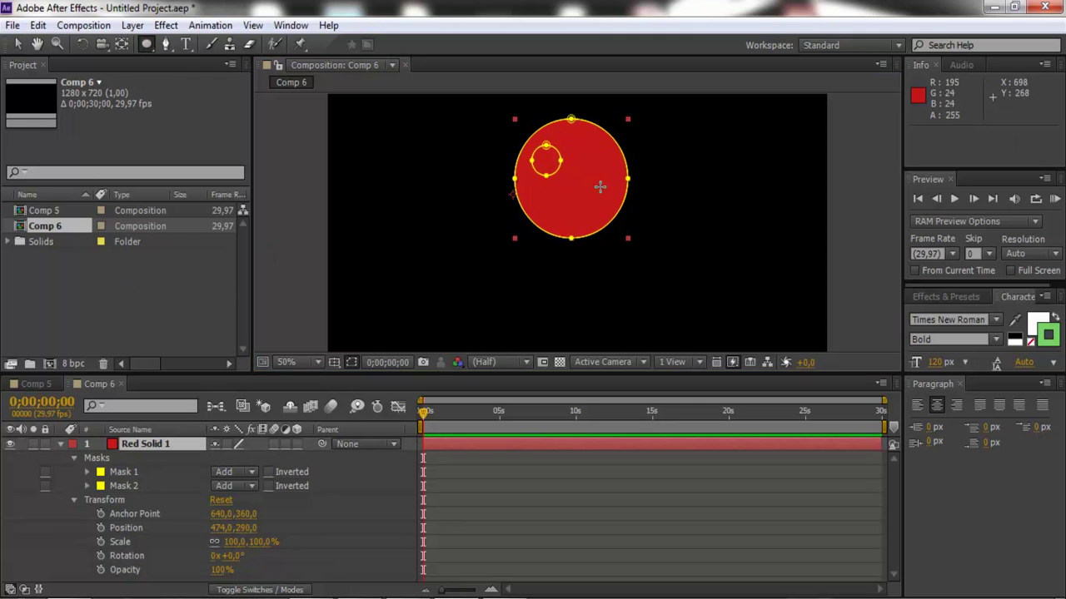
drag(575, 148, 603, 179)
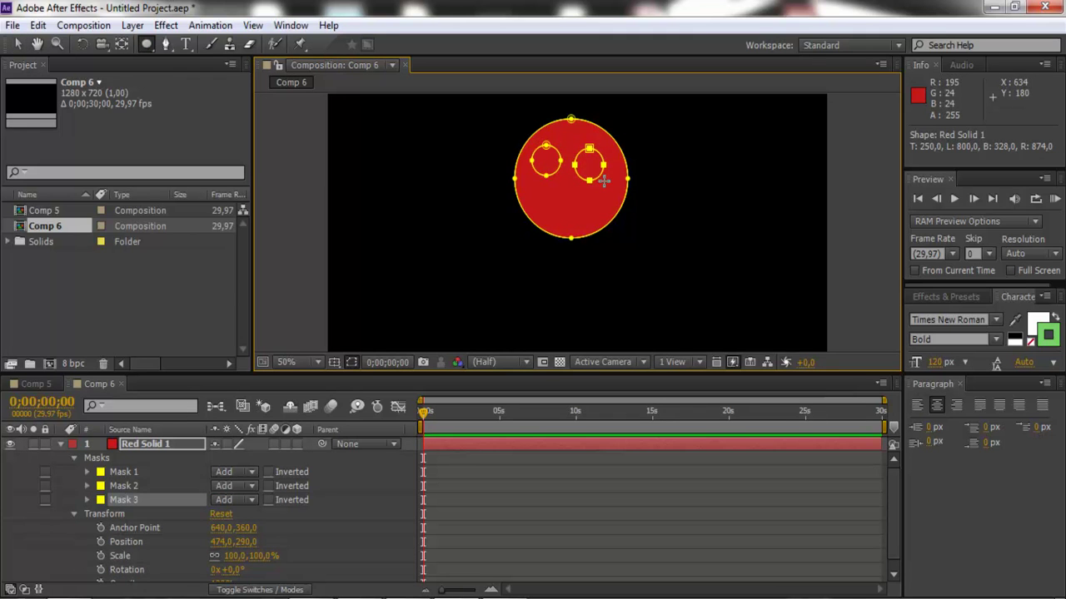
click(167, 44)
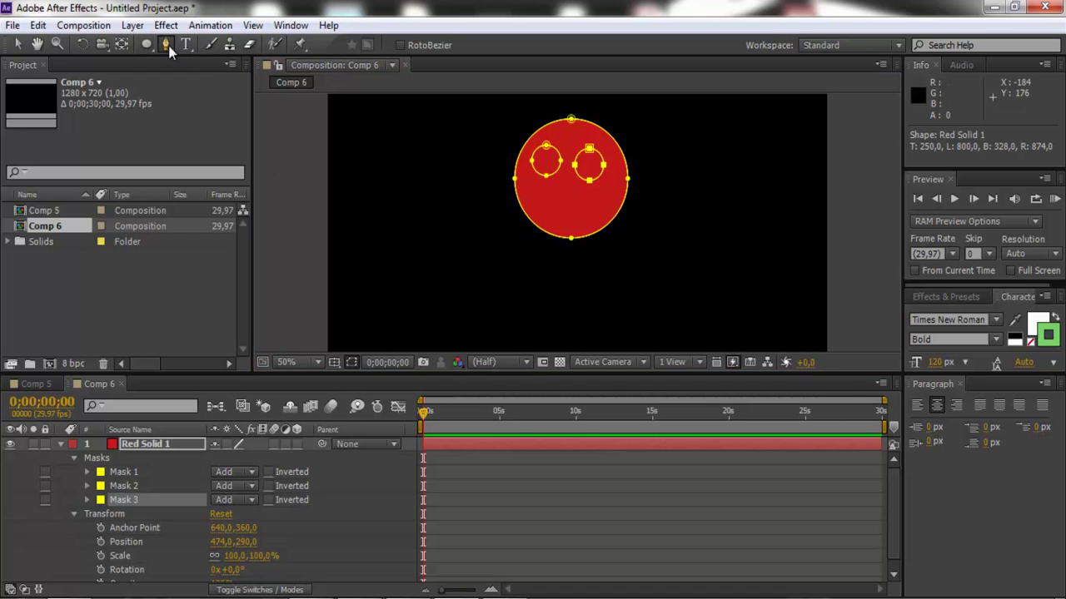
Step: Draw a closed seven-vertex Pen mask shaped as a curved smile below the eyes
click(526, 197)
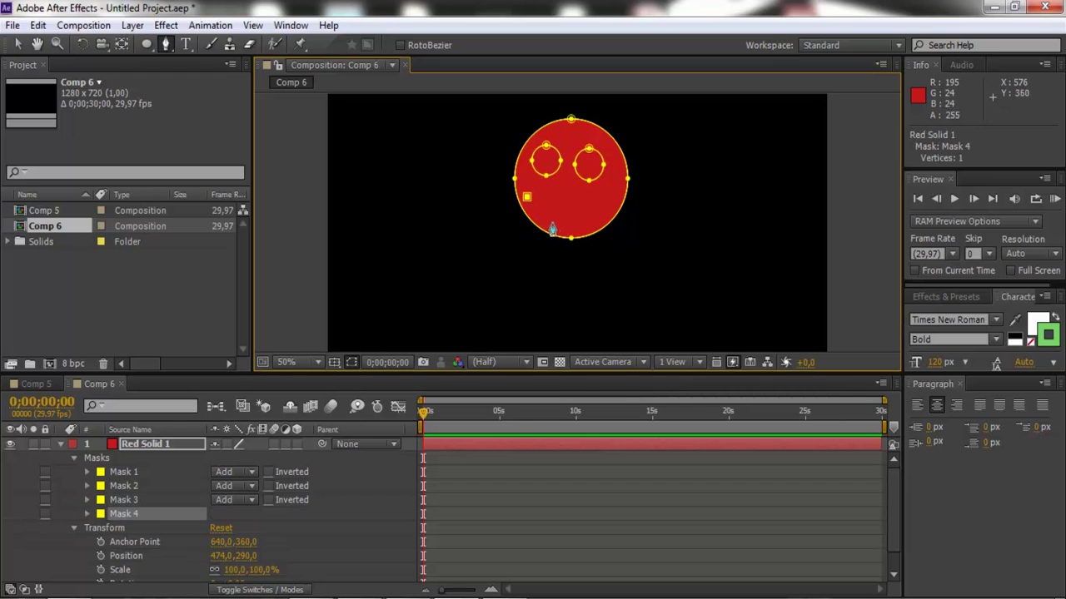
mouse_move(556, 219)
mouse_down()
mouse_move(571, 225)
mouse_move(608, 202)
mouse_up()
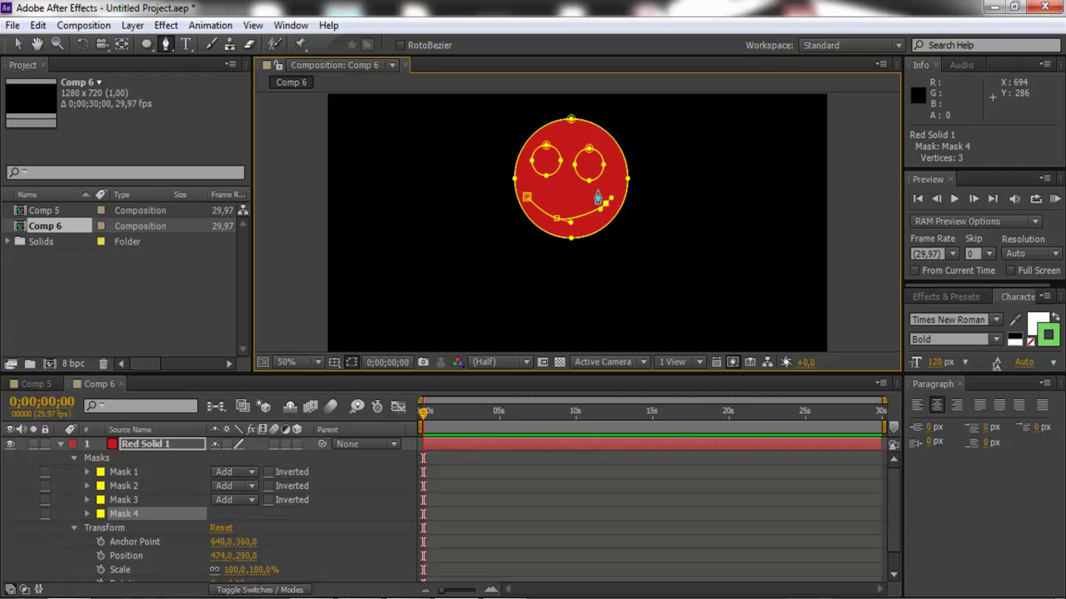
click(580, 199)
click(557, 198)
click(536, 185)
click(527, 197)
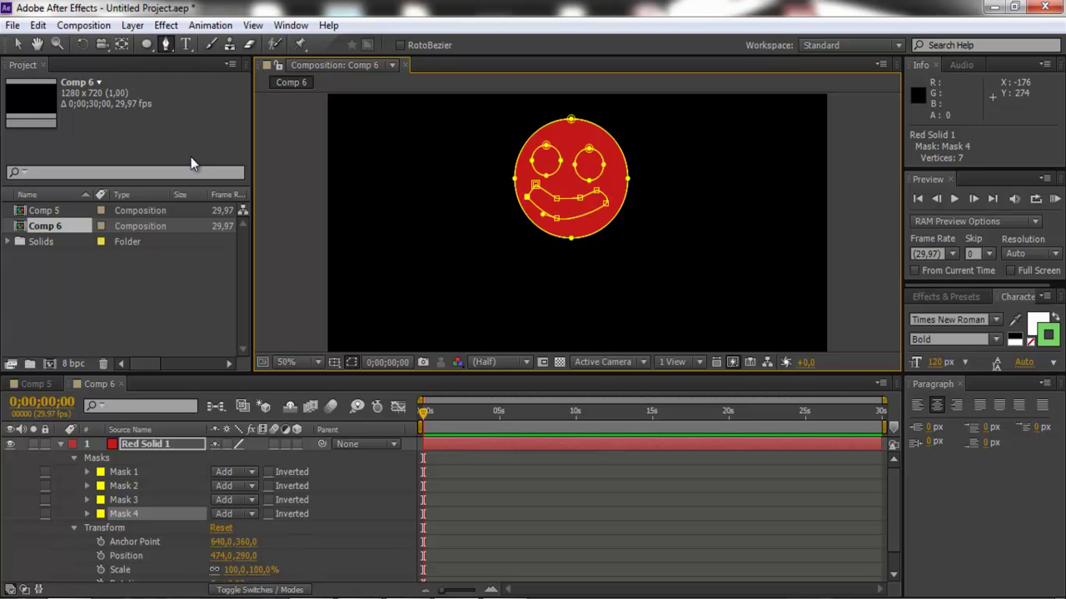
click(17, 46)
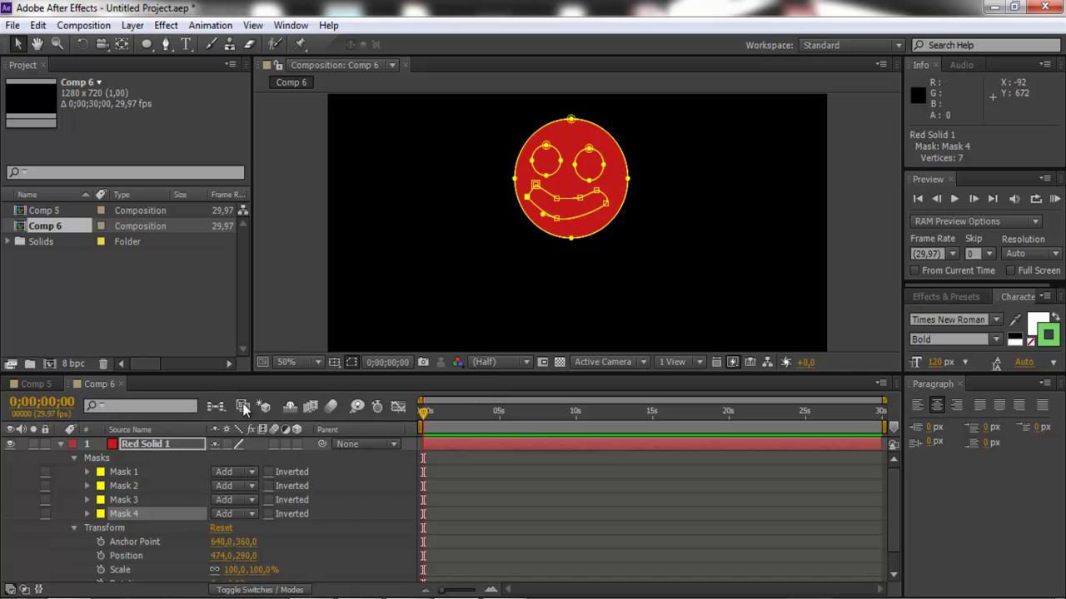
Step: Identify each mask, then rename Mask 1, the face circle, to rosto
click(129, 473)
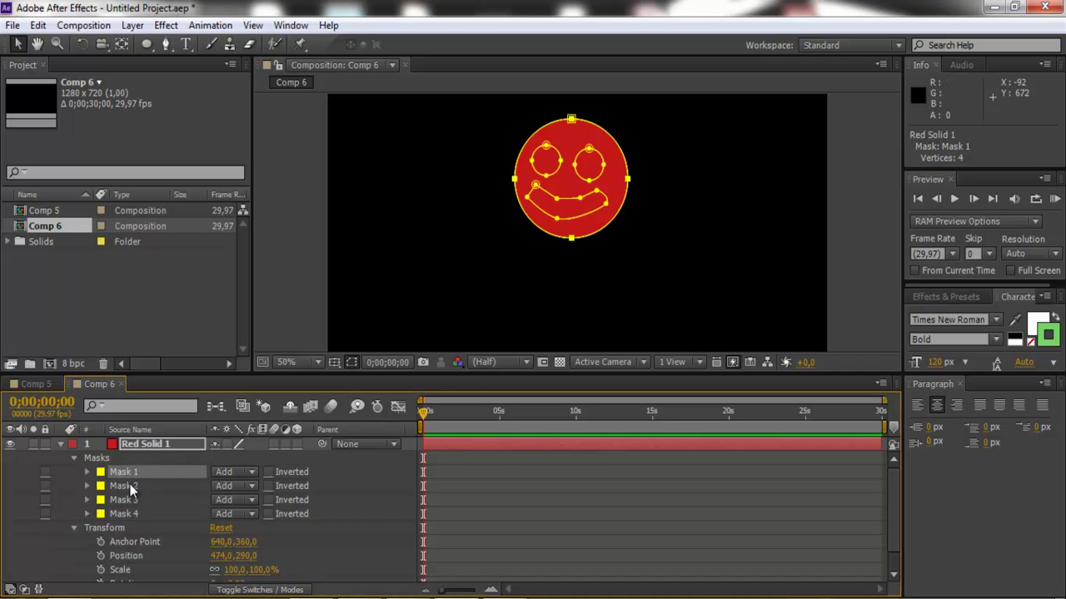
click(129, 489)
click(129, 498)
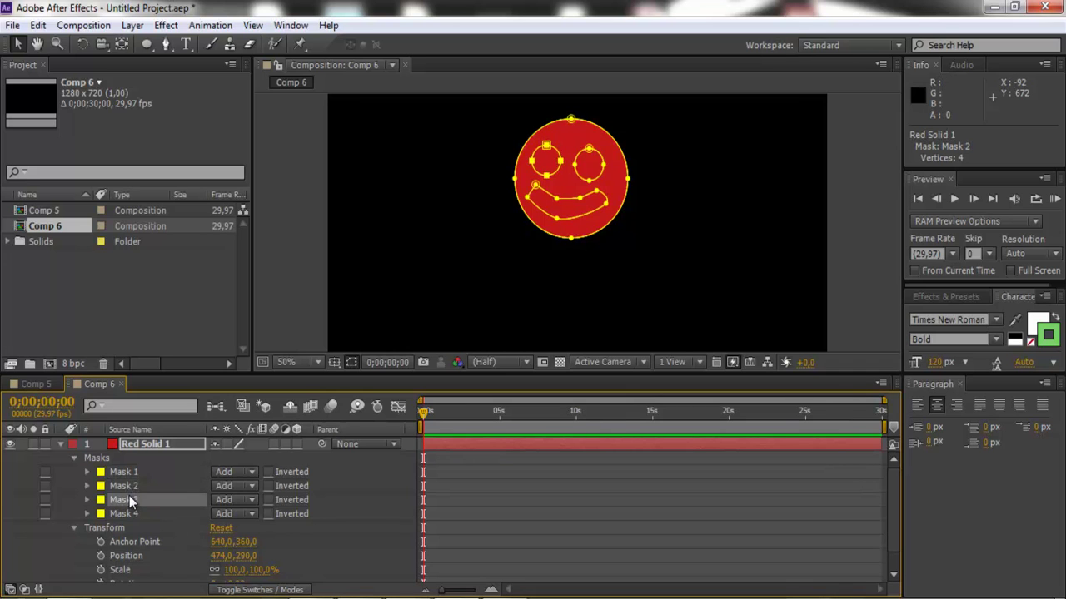
click(129, 512)
click(128, 473)
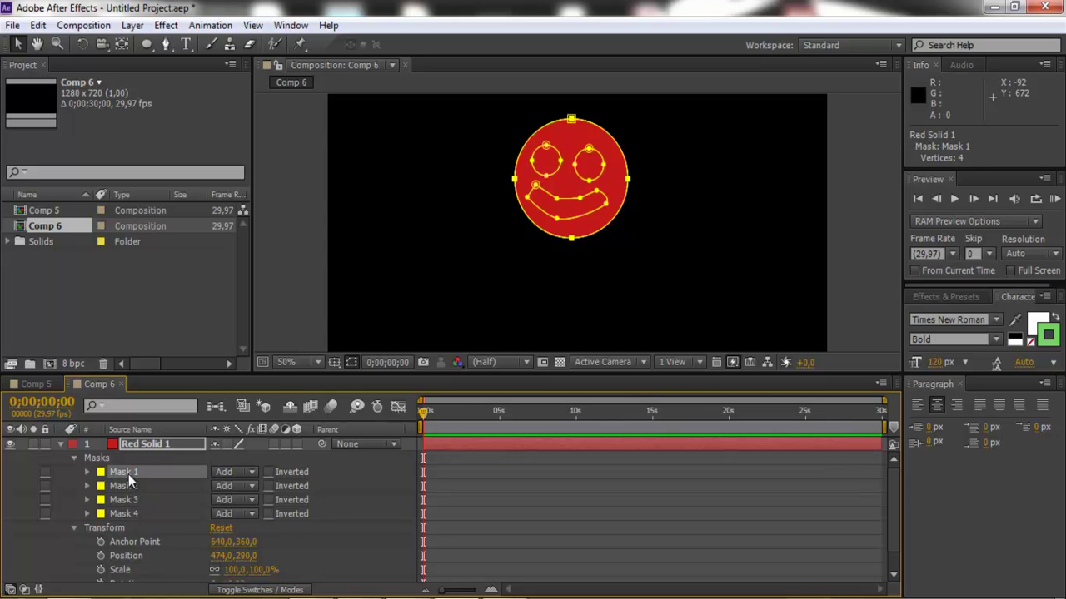
right_click(125, 479)
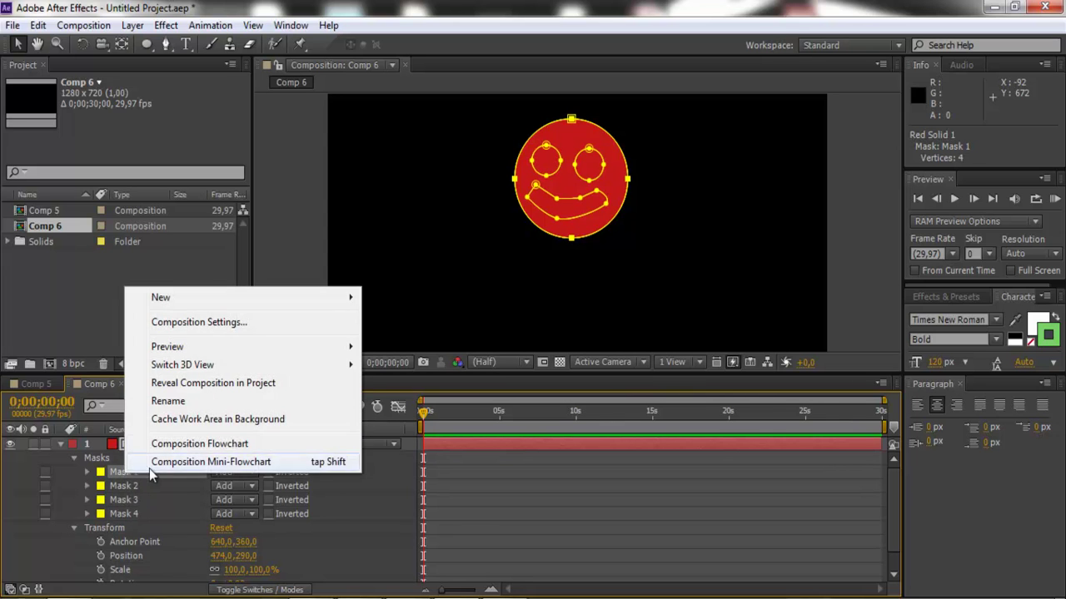
click(193, 402)
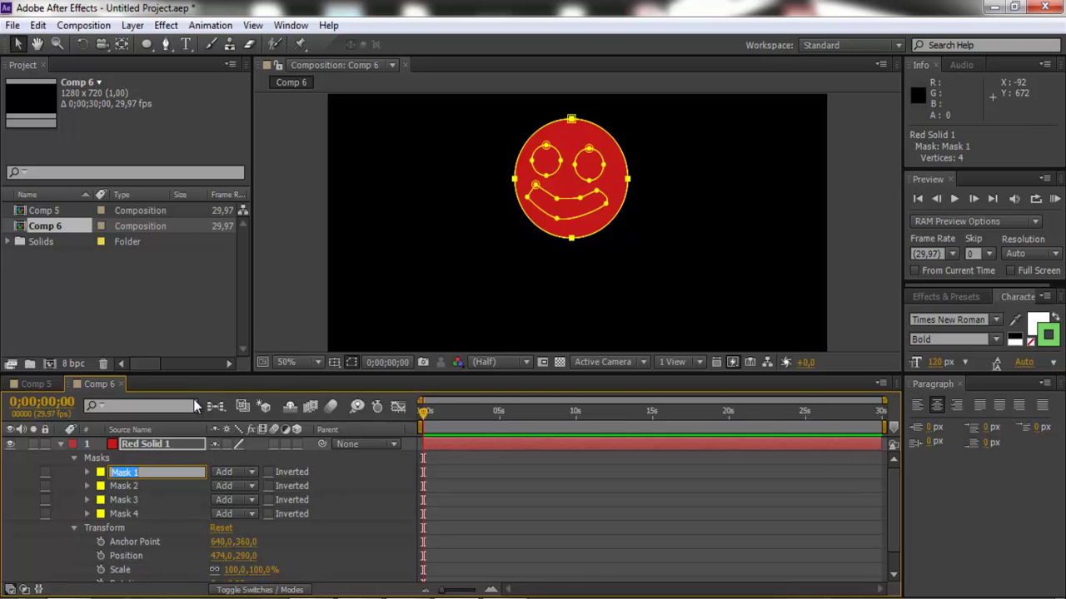
text(ca)
Step: Rename Mask 2 to olho e and Mask 3 to olho d
click(140, 479)
right_click(133, 483)
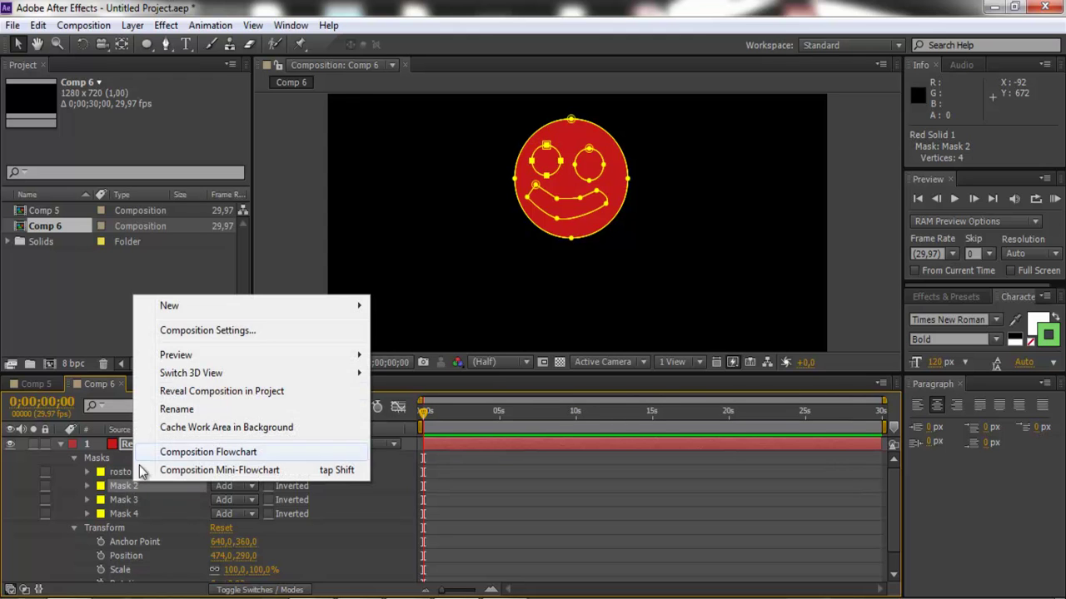
click(198, 409)
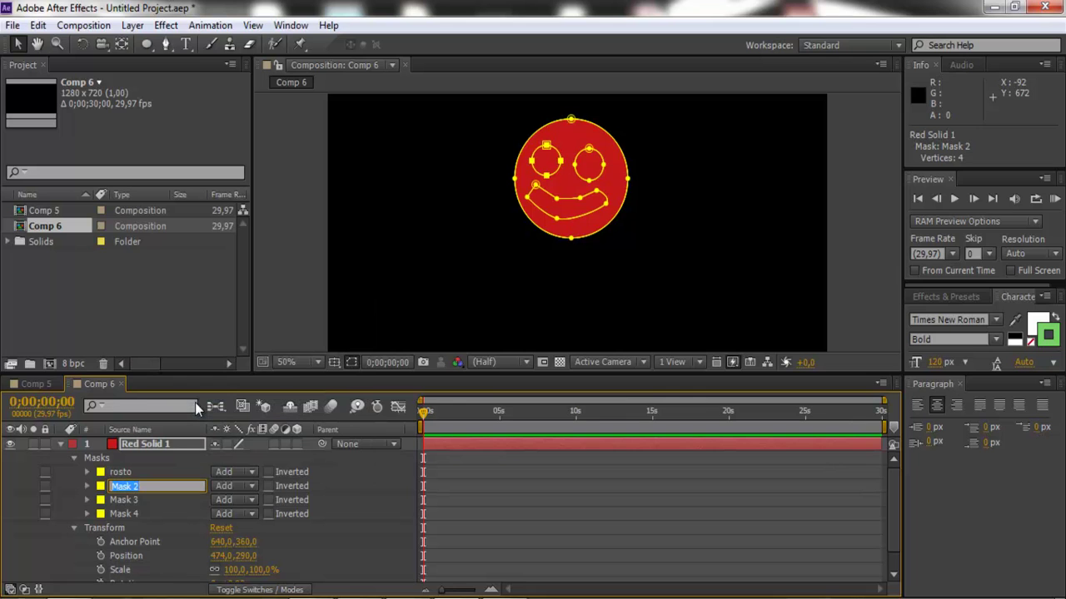
text(olho)
text( e)
click(128, 502)
right_click(129, 502)
click(342, 429)
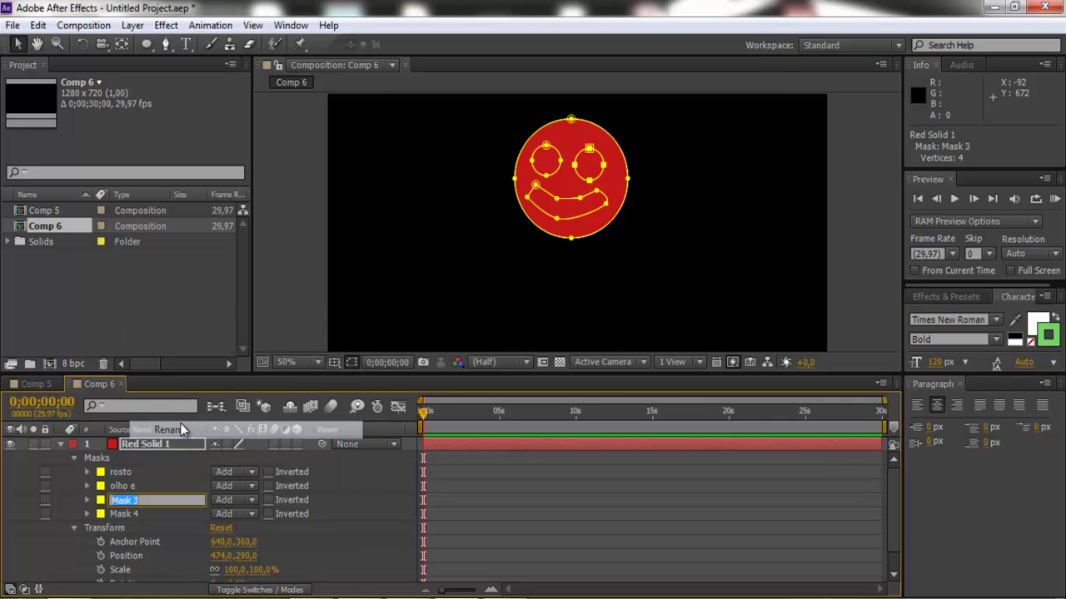
text(olho)
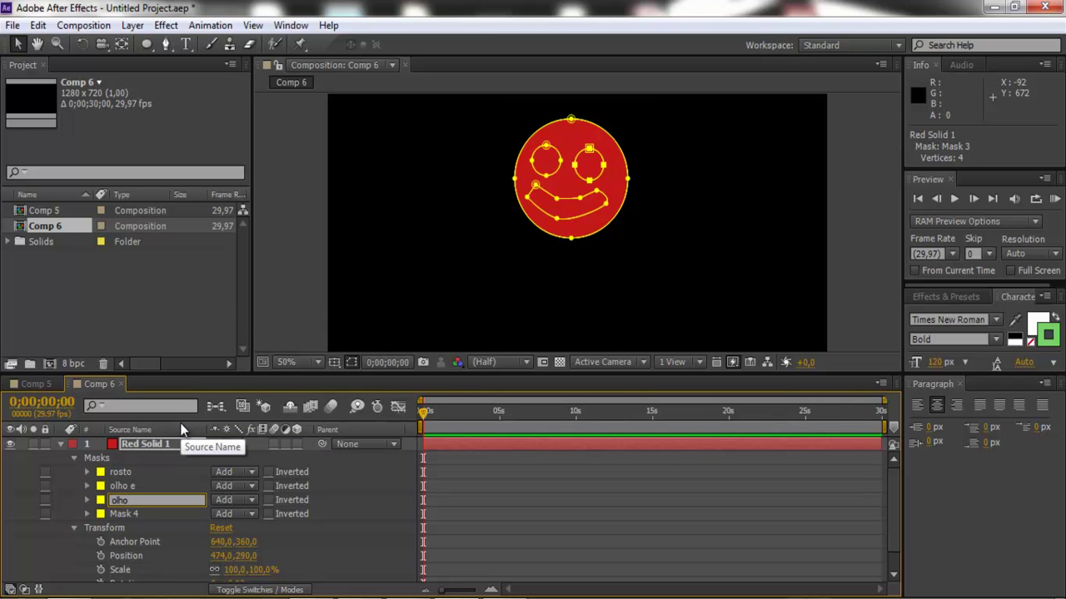
Step: Rename Mask 4, the mouth, to boca
click(118, 512)
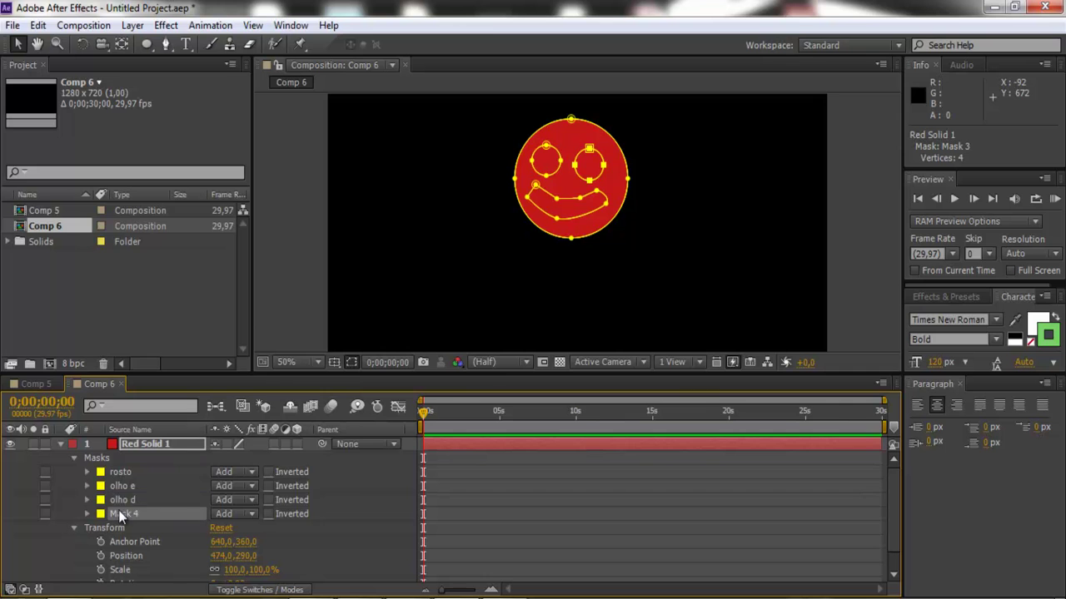
right_click(118, 512)
click(161, 438)
text(boca)
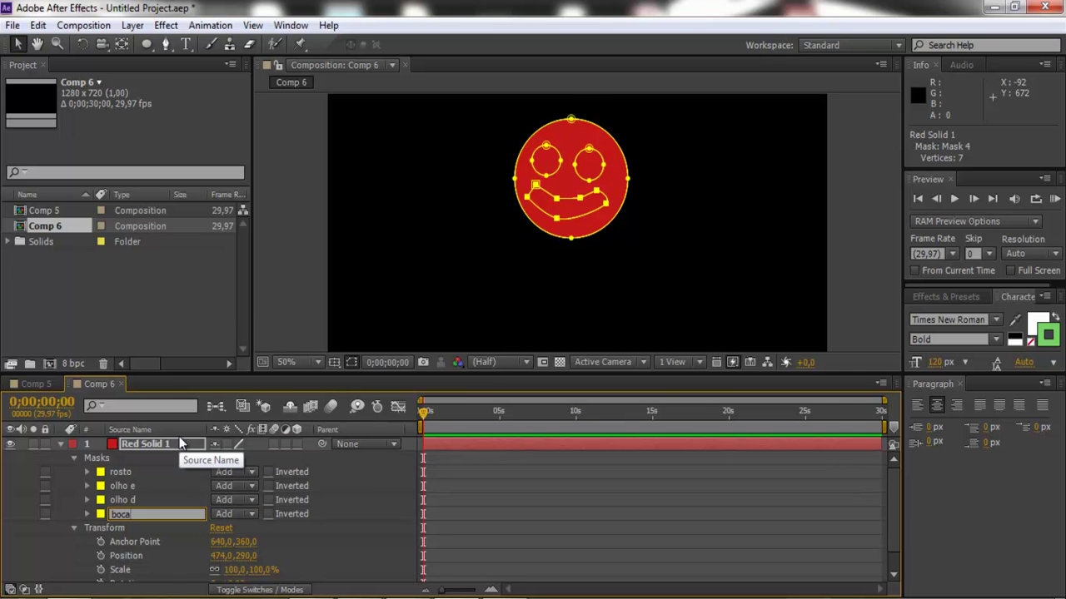
key(Return)
click(162, 471)
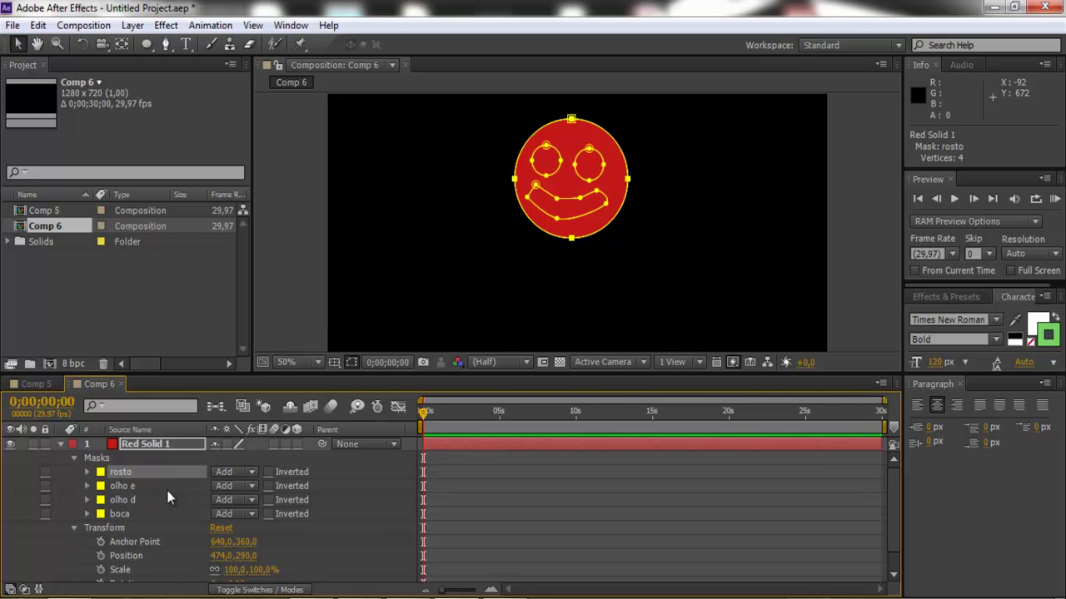
Step: Set the olho e mask mode to Subtract to cut out the left eye
click(129, 486)
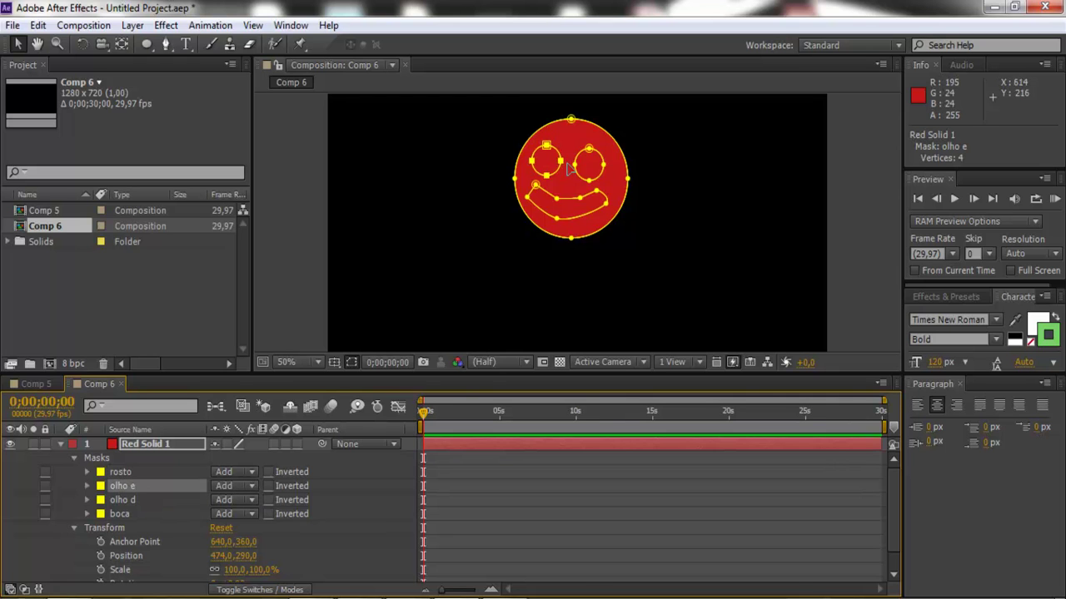
click(249, 486)
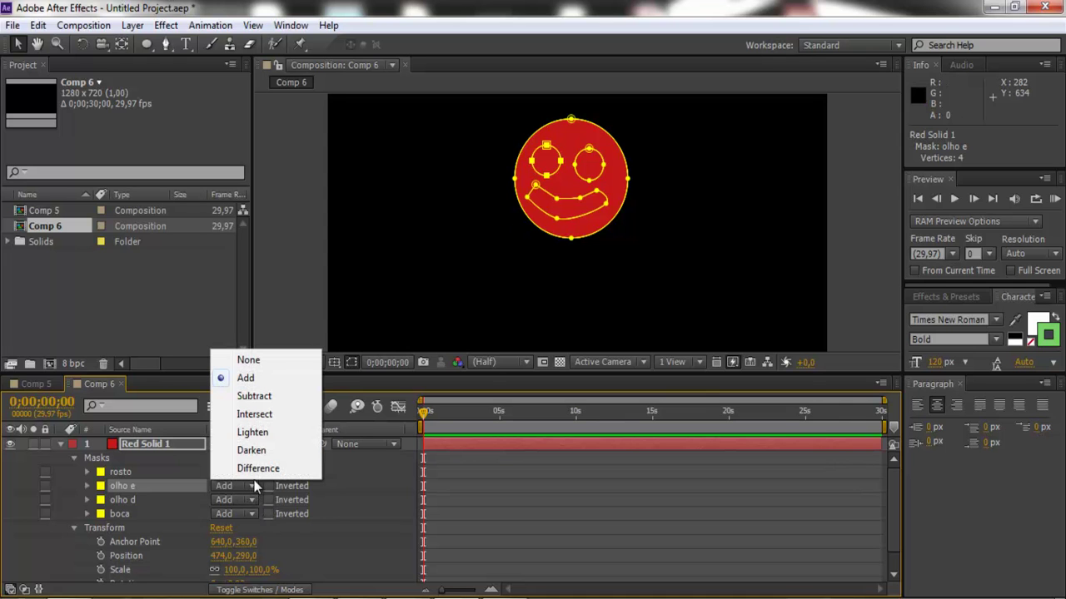
click(254, 397)
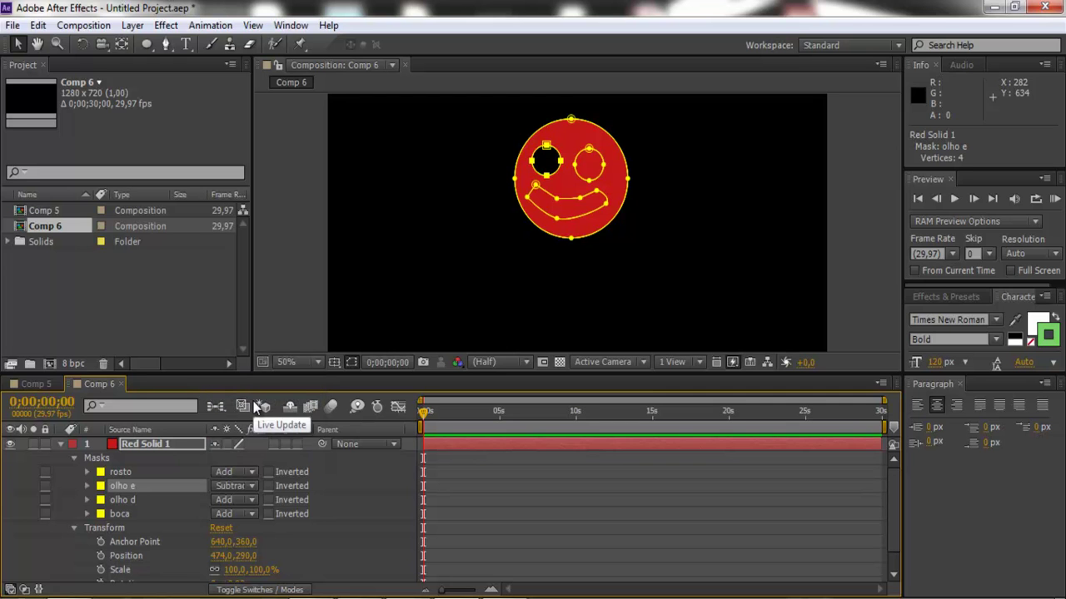
click(252, 485)
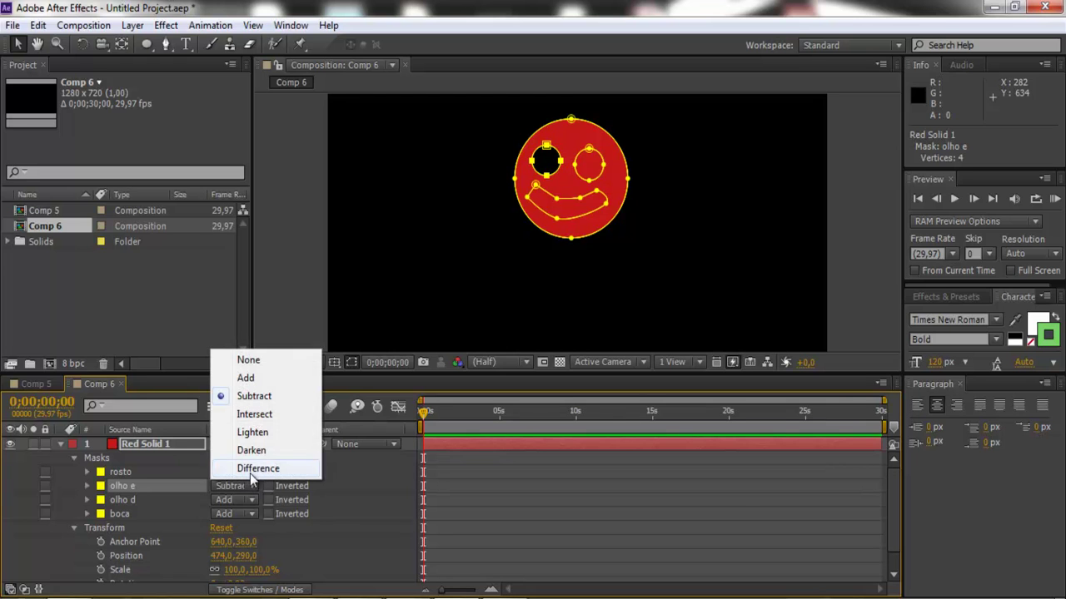
click(252, 415)
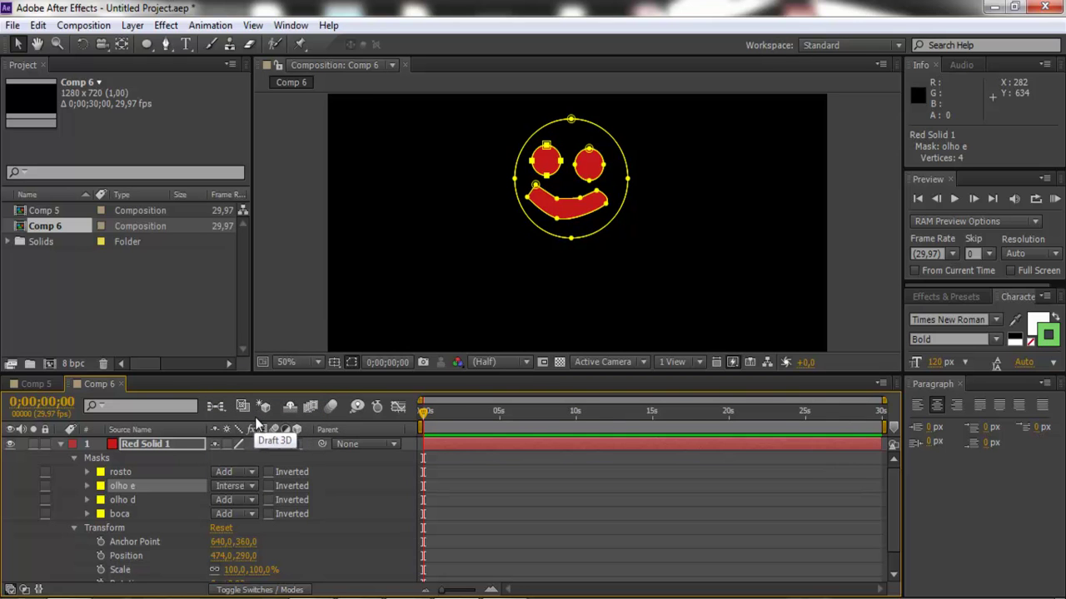
click(252, 486)
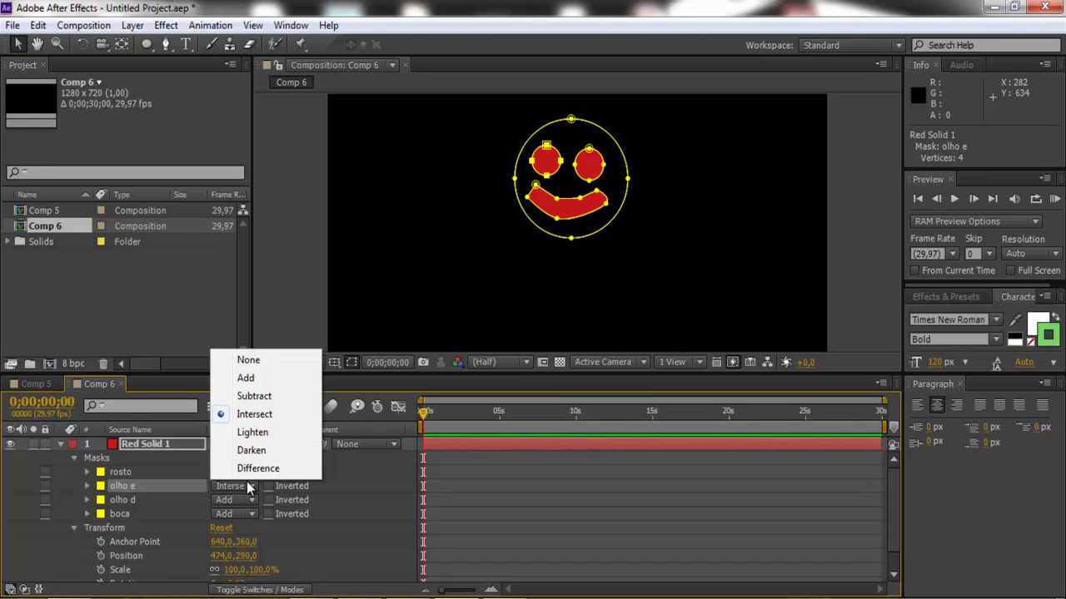
Step: Set the olho d and boca masks to Subtract, cutting out the right eye and mouth
click(254, 395)
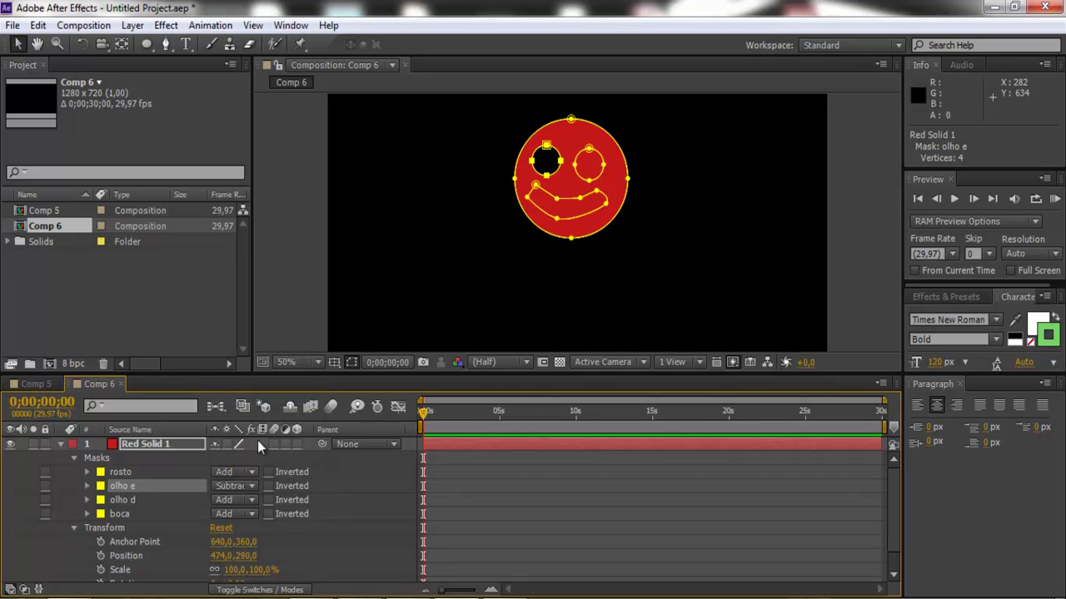
click(252, 499)
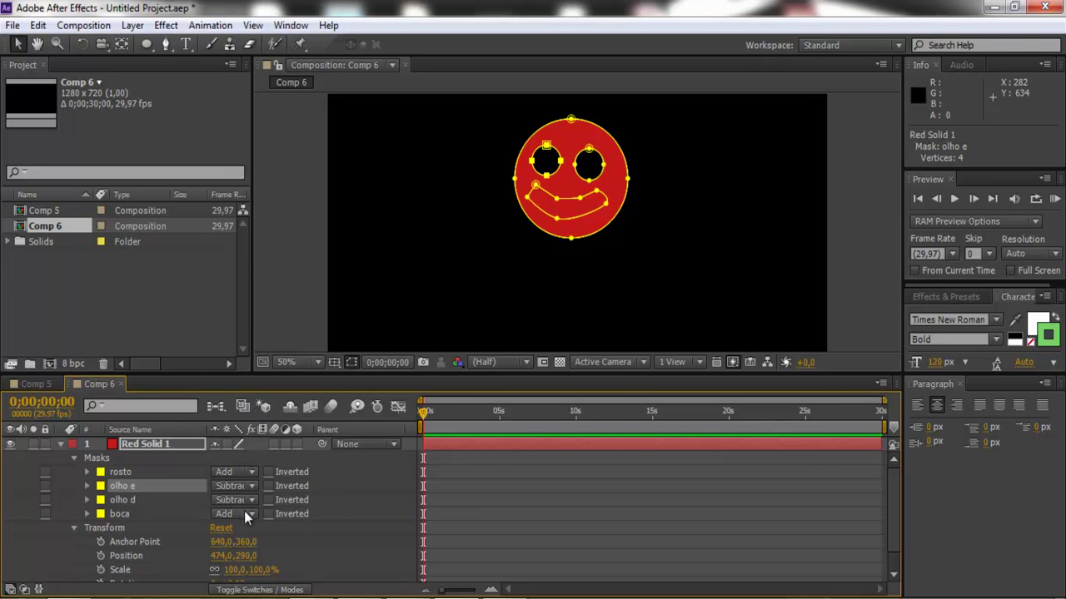
click(244, 513)
click(269, 423)
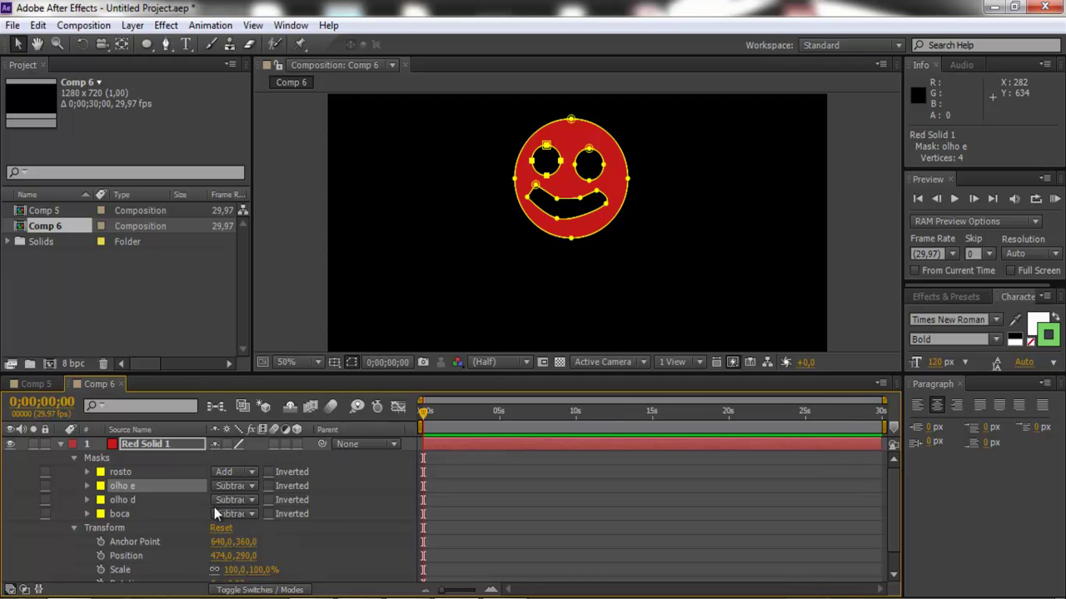
Step: Move olho e below olho d, set Position to 556,241, and pull out rosto's bottom curve
scroll(216, 506, down, 1)
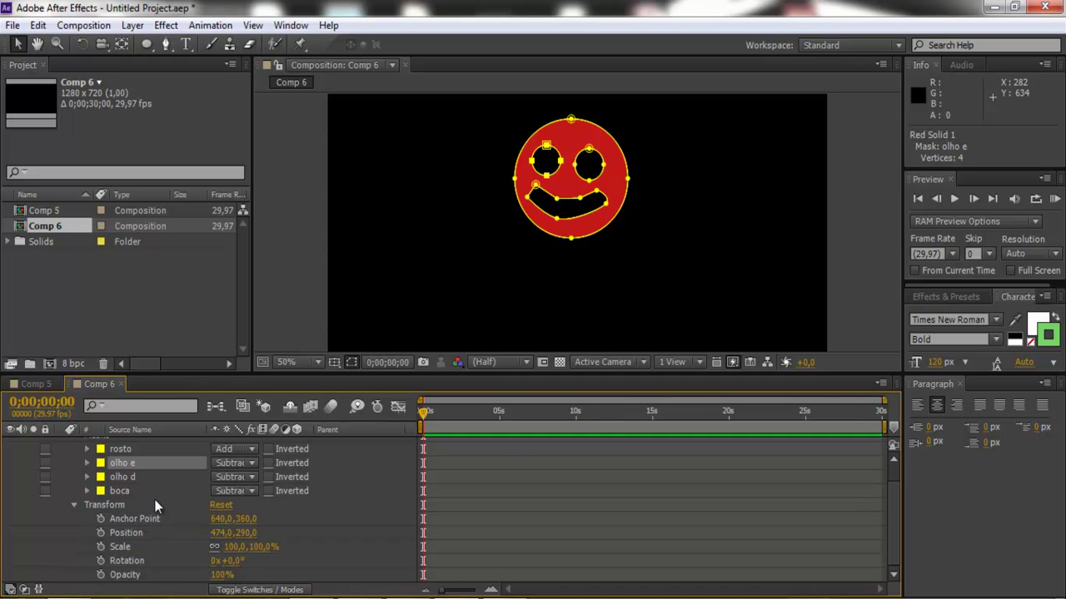
drag(128, 463, 133, 484)
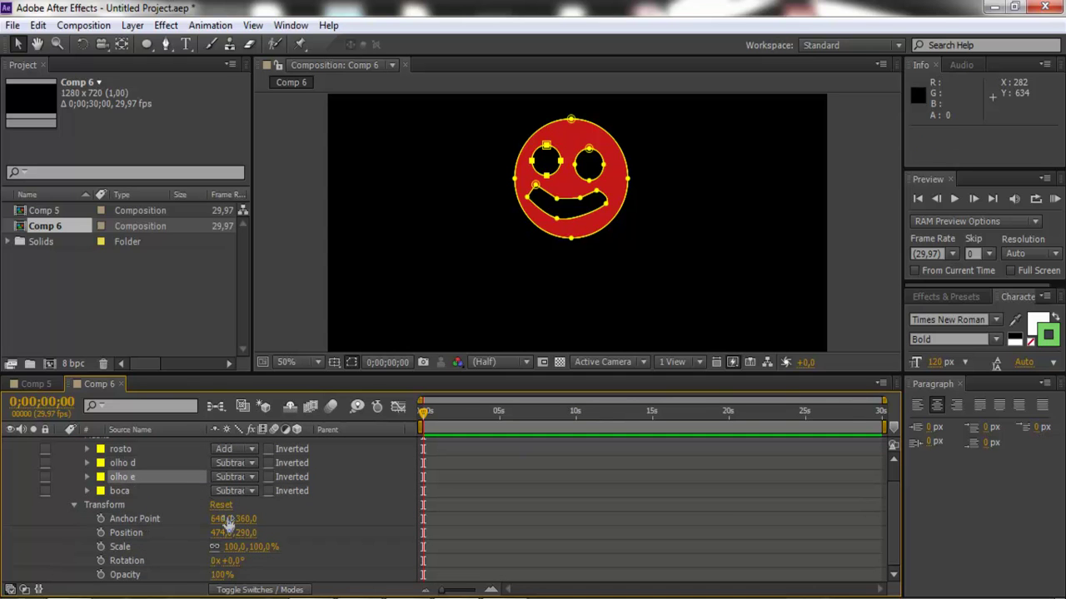
drag(222, 535, 238, 524)
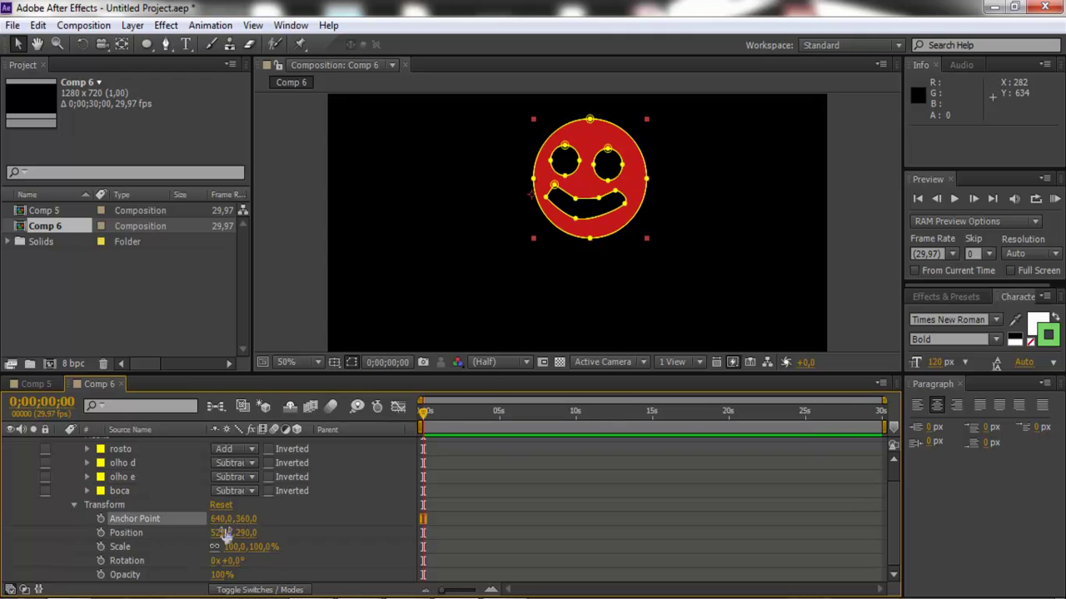
mouse_move(240, 533)
mouse_down()
mouse_move(219, 524)
mouse_move(248, 545)
mouse_move(215, 581)
mouse_move(234, 580)
mouse_up()
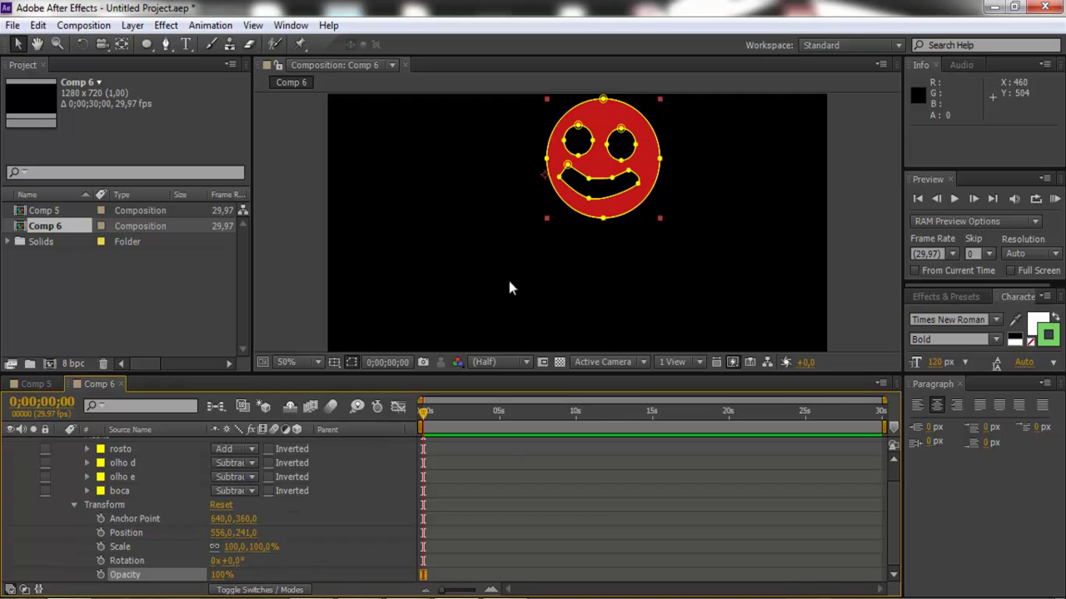
drag(574, 218, 579, 225)
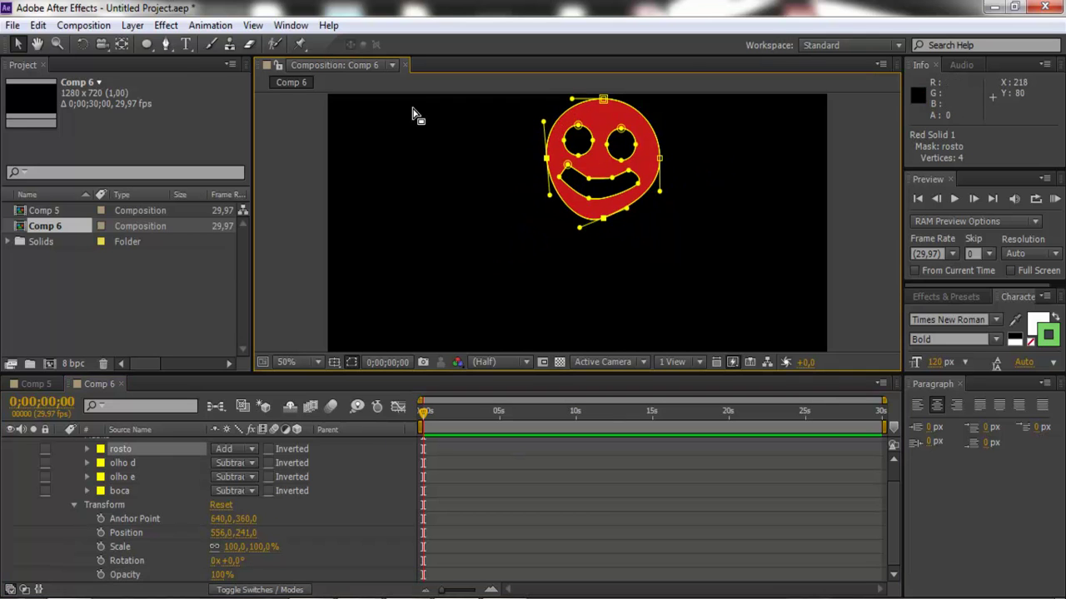
Step: Move the smiley left and down to Position 476,283
click(601, 124)
drag(602, 123, 577, 139)
drag(622, 219, 605, 232)
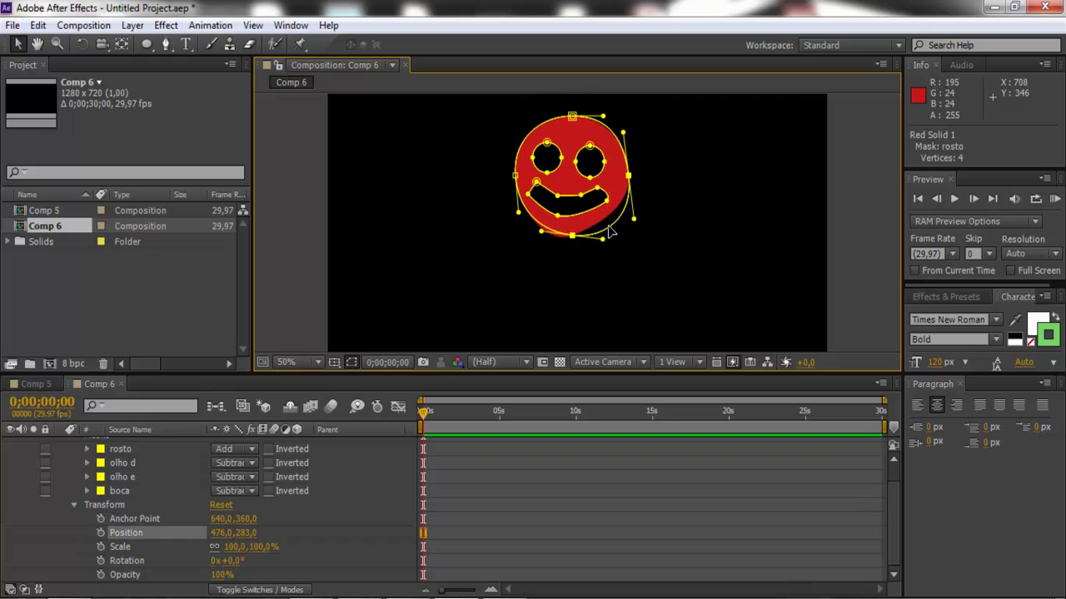
Step: Reshape the face outline's right edge, stretch the eyes into ovals, and widen the mouth
drag(628, 134, 626, 142)
click(590, 138)
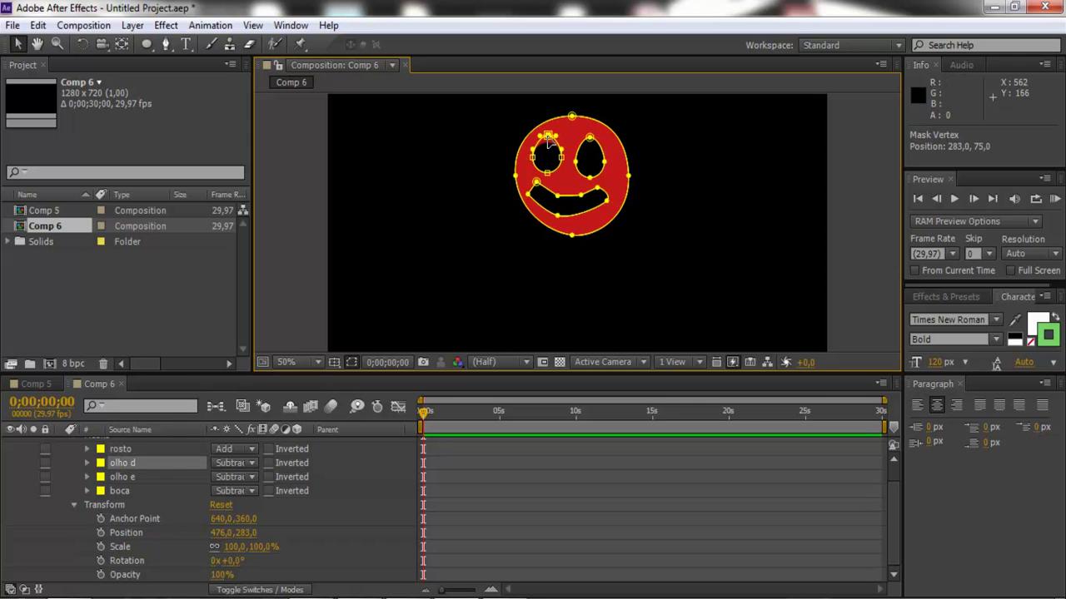
click(556, 172)
drag(548, 173, 546, 178)
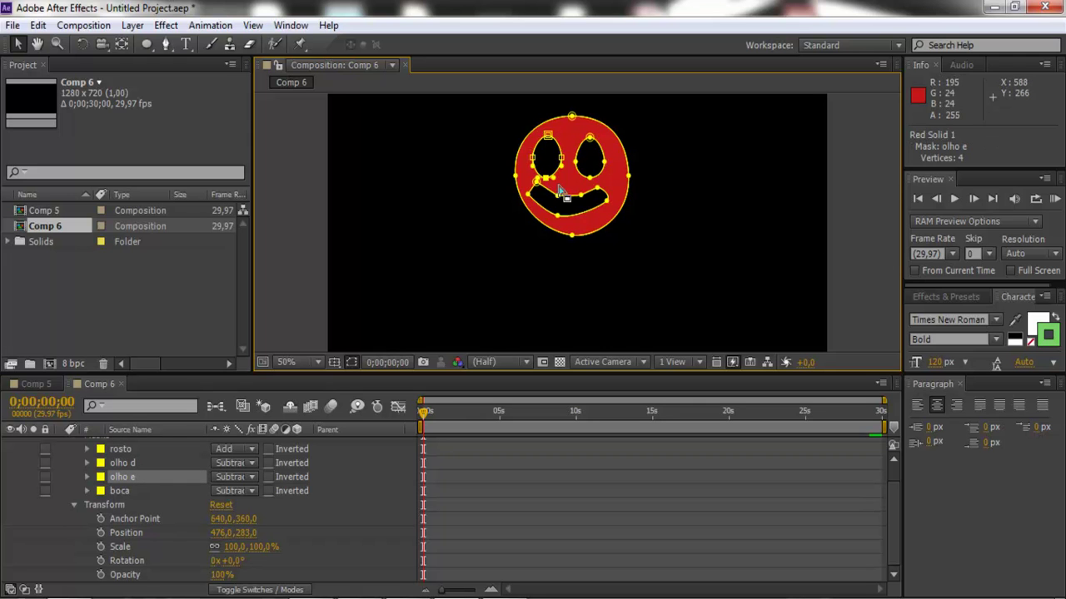
click(561, 218)
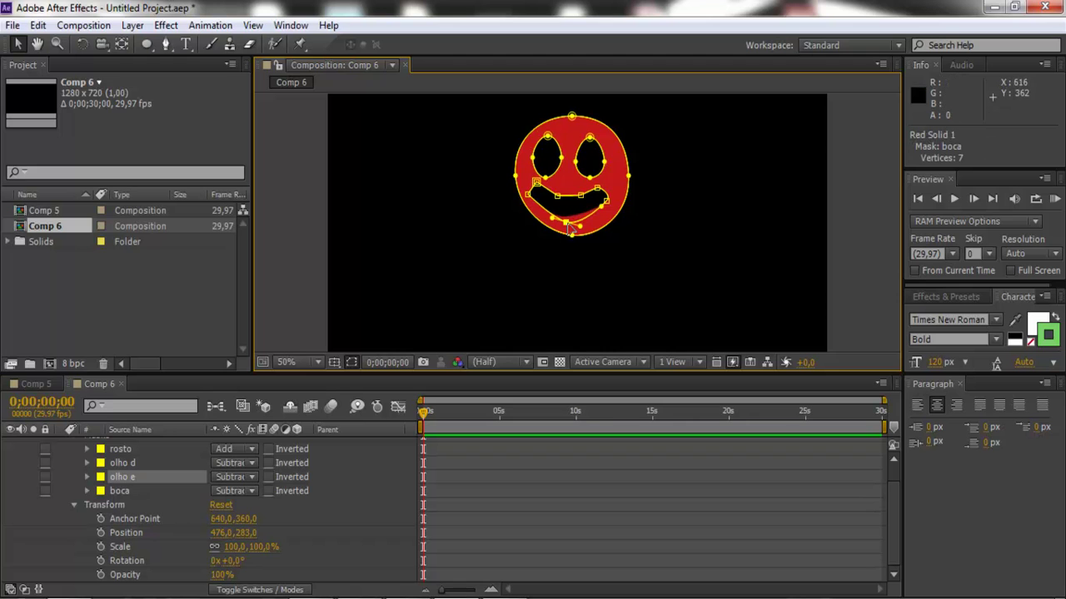
drag(558, 196, 559, 198)
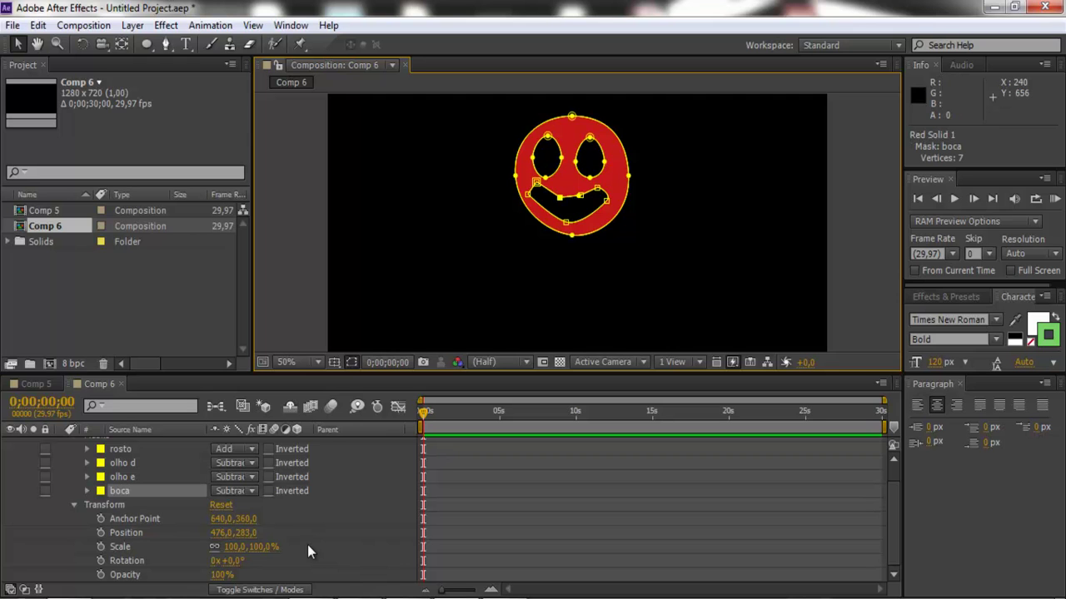
key(m)
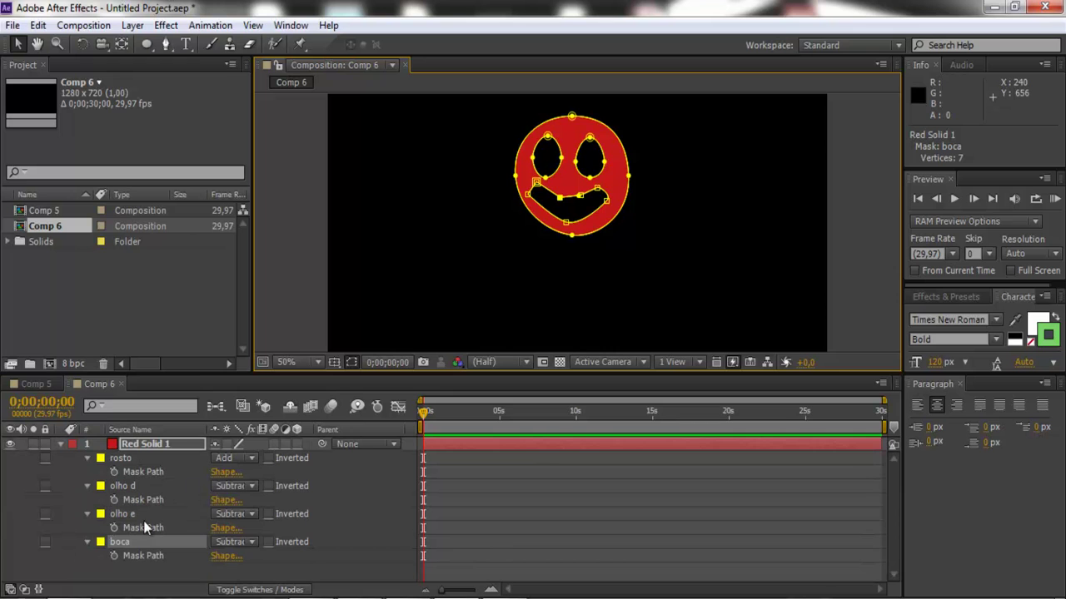
Step: Expand the rosto mask to show Feather 0,0, Opacity 100% and Expansion 0,0 pixels
click(88, 459)
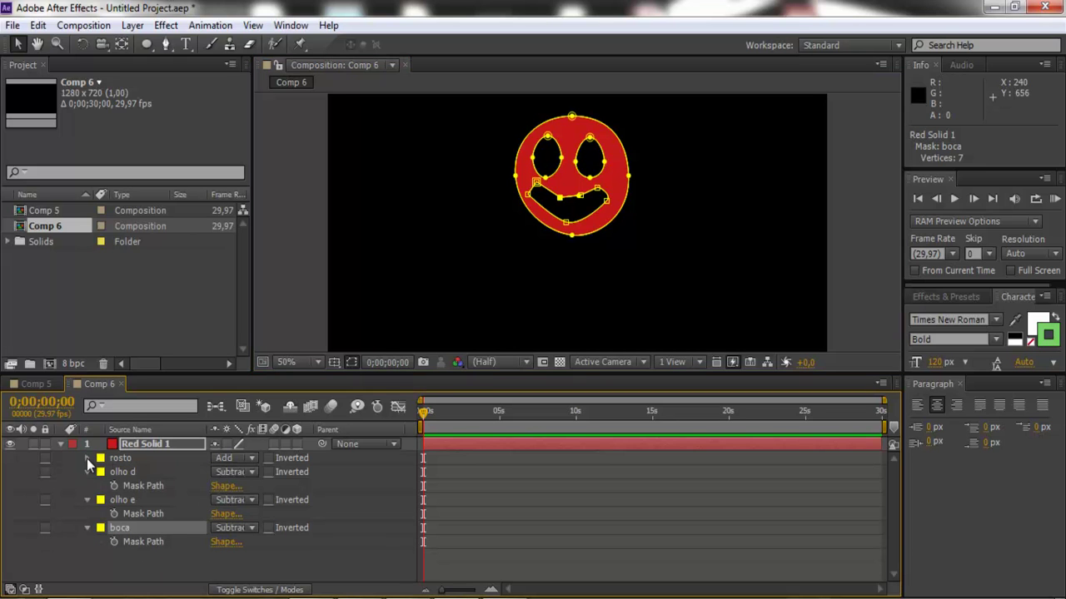
click(87, 458)
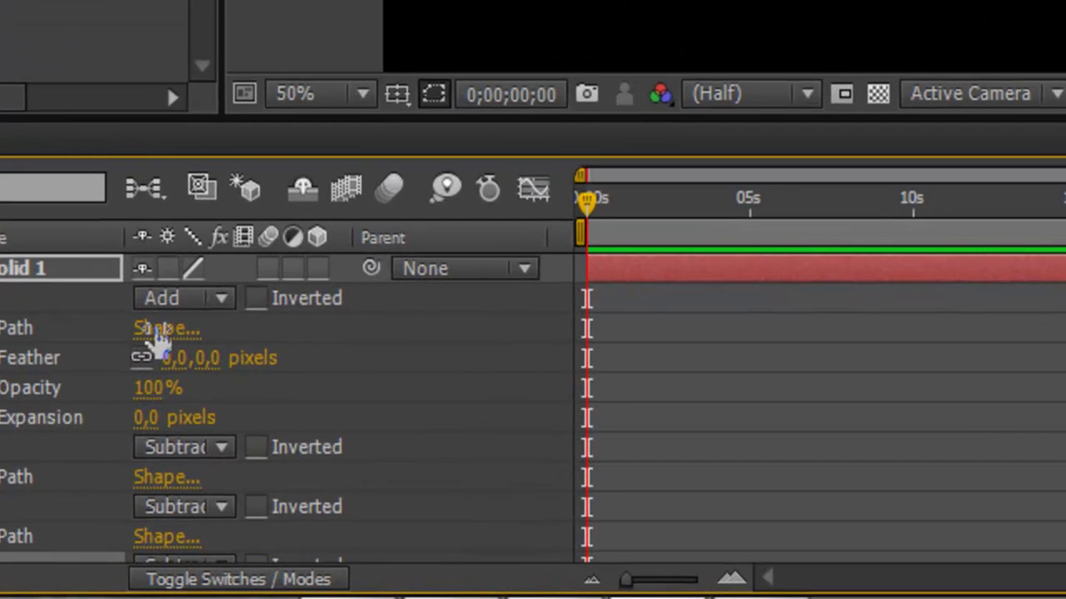
click(222, 472)
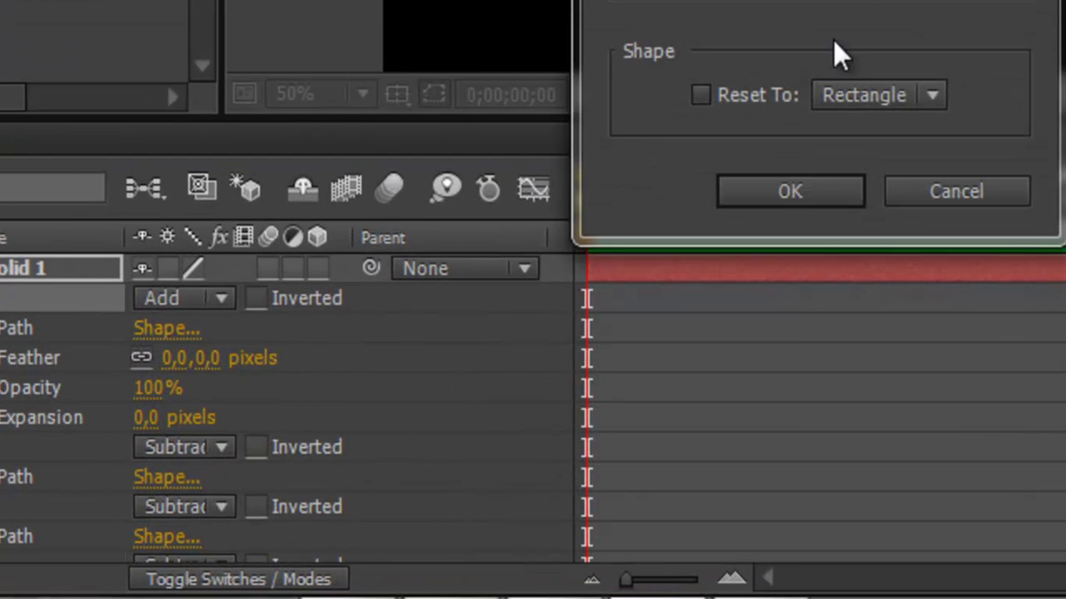
click(928, 193)
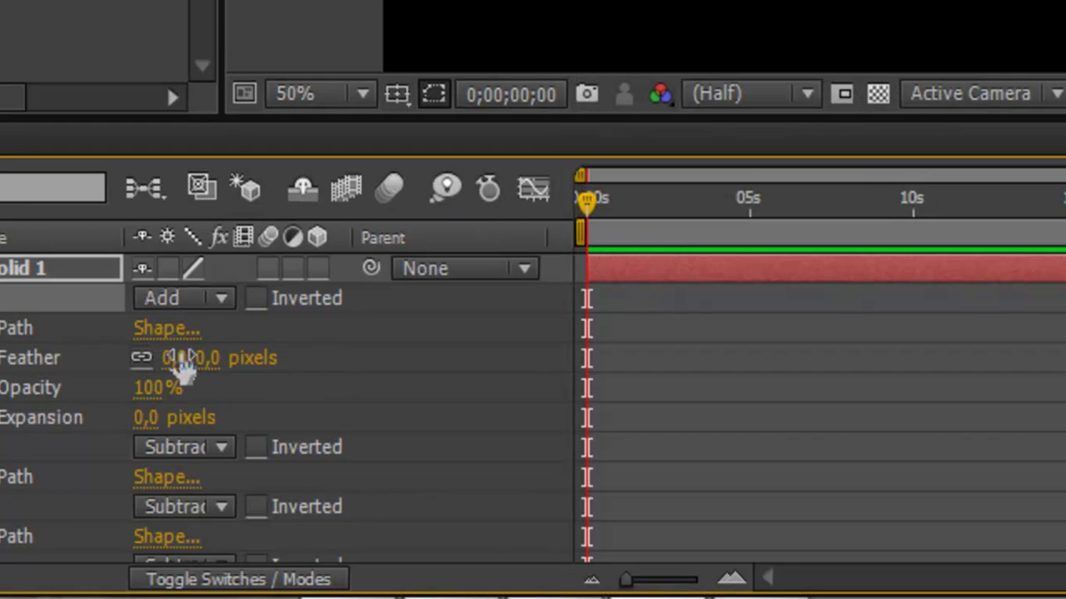
Step: Give the rosto mask 71 px feather and 97% opacity, leaving Mask Expansion at 0
drag(184, 360, 279, 348)
mouse_move(215, 359)
mouse_down()
mouse_move(254, 358)
mouse_move(161, 353)
mouse_up()
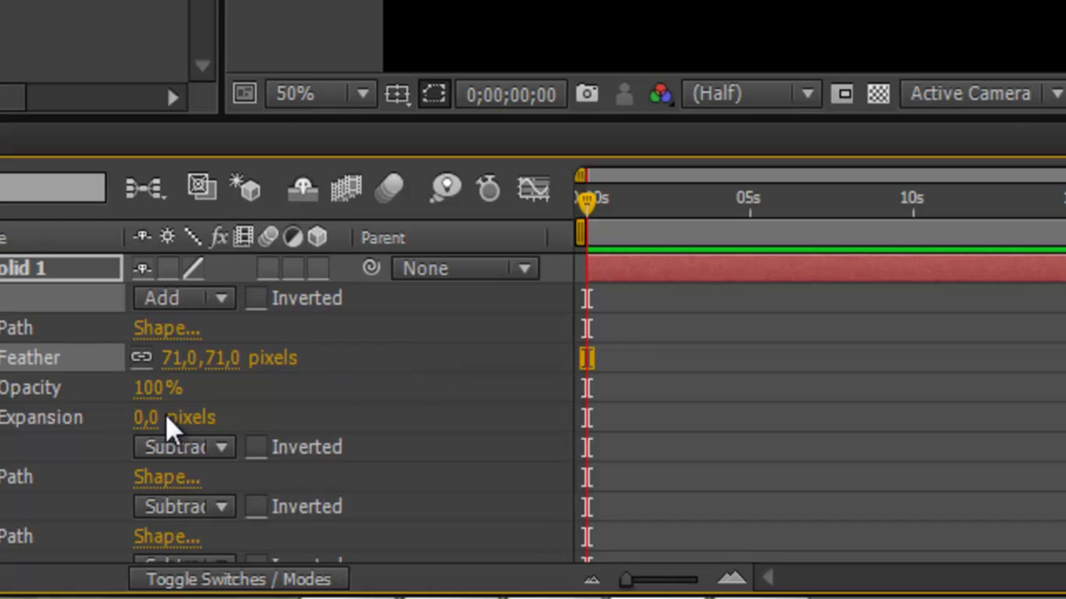
mouse_move(157, 392)
mouse_down()
mouse_move(111, 405)
mouse_move(200, 424)
mouse_up()
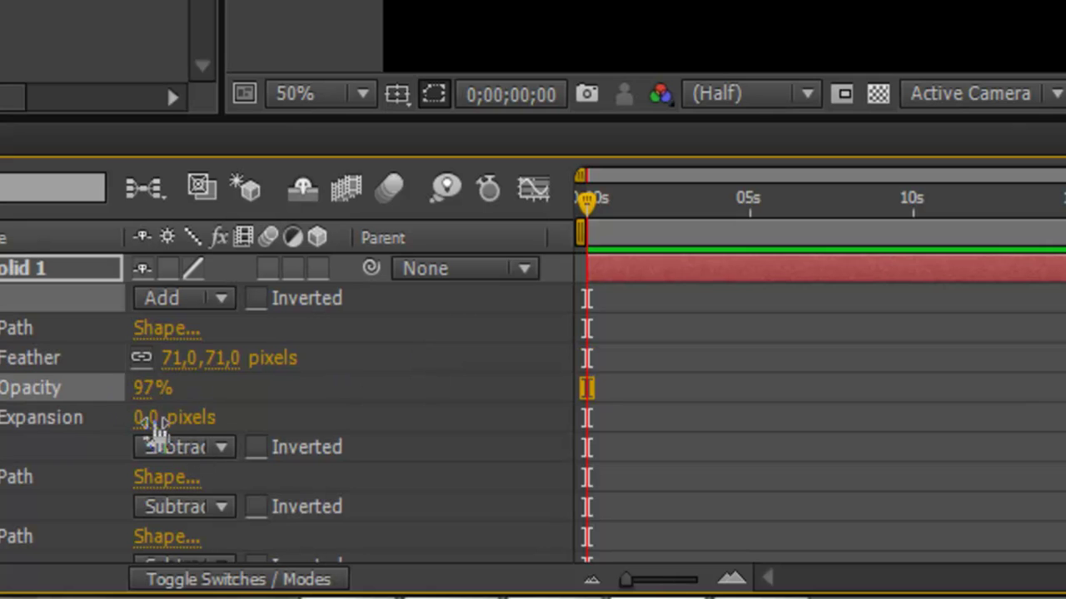
drag(150, 420, 214, 416)
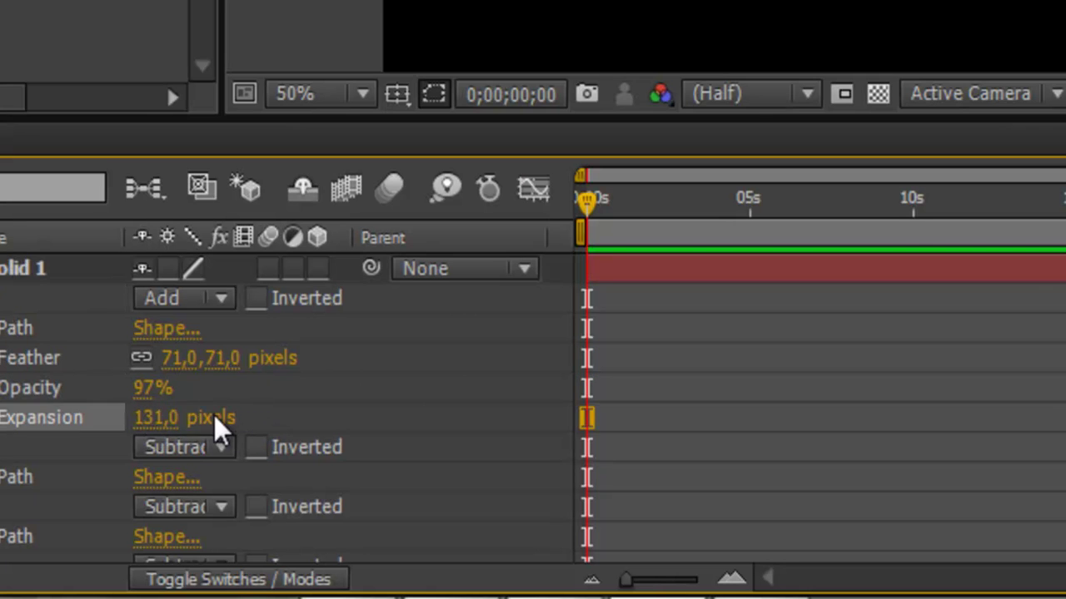
click(175, 415)
text(0)
key(Return)
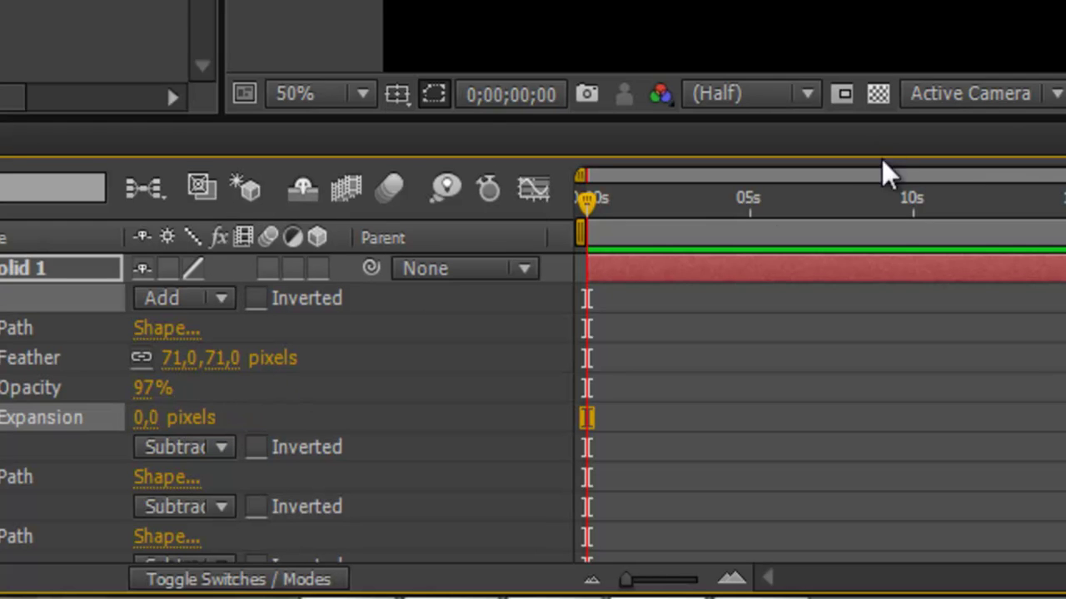